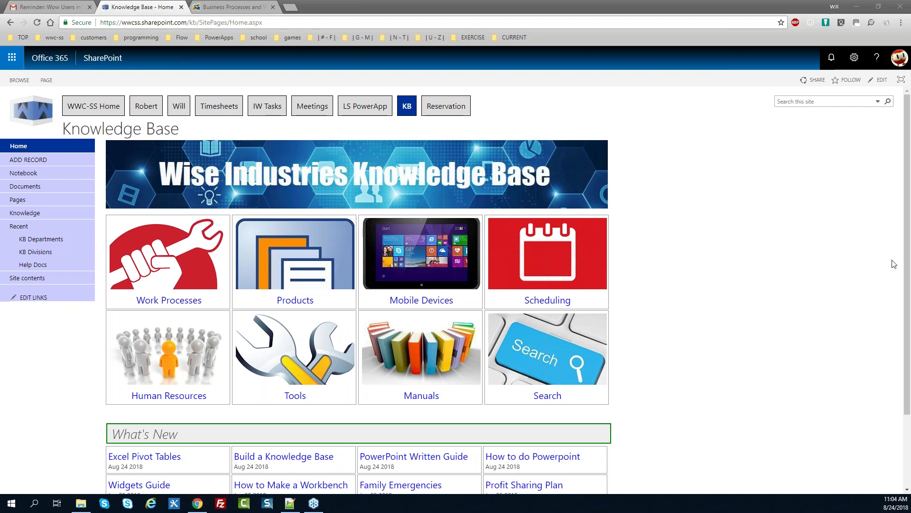
Browse the Knowledge Base home page and open the Excel Pivot Tables article listed under What's New
left_click(909, 238)
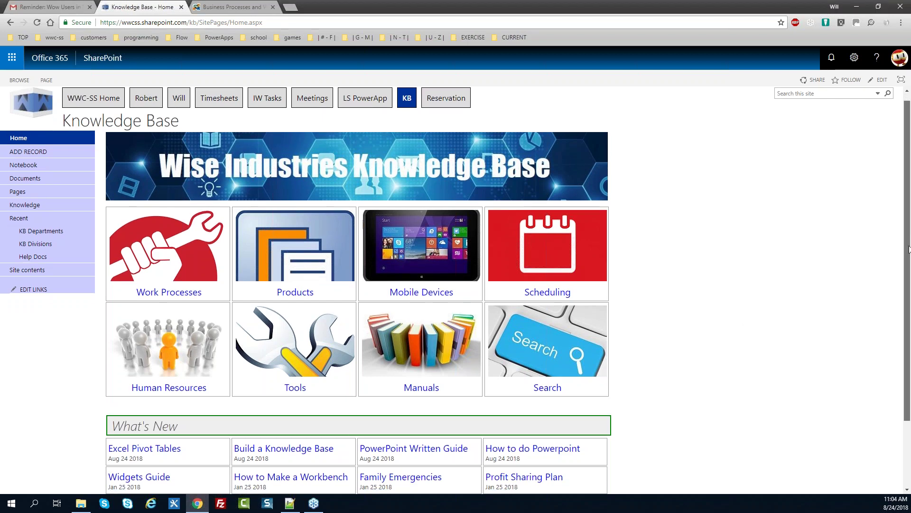
left_click_drag(909, 239, 907, 250)
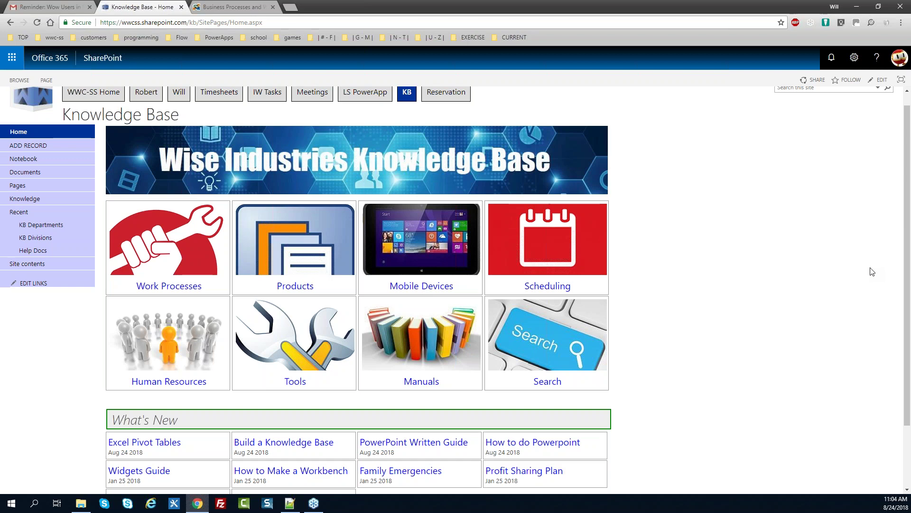
scroll(903, 211, "up", 1)
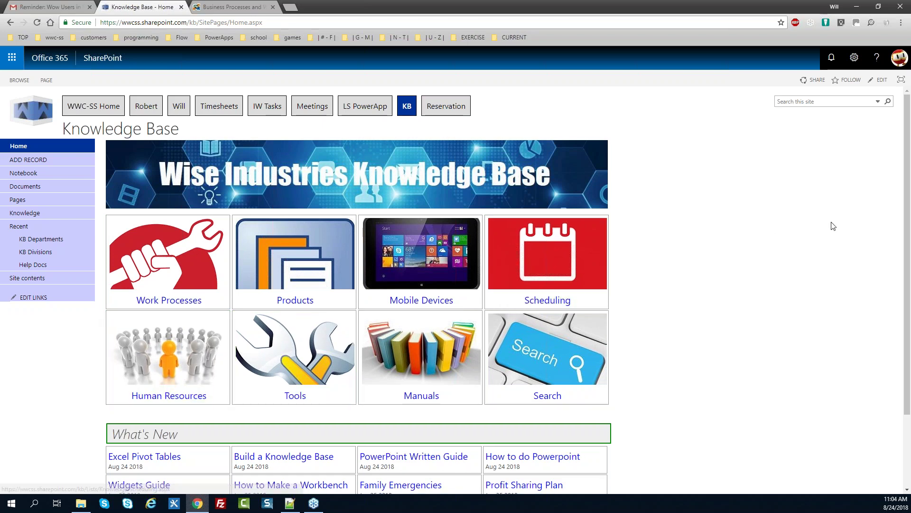
left_click_drag(908, 193, 908, 226)
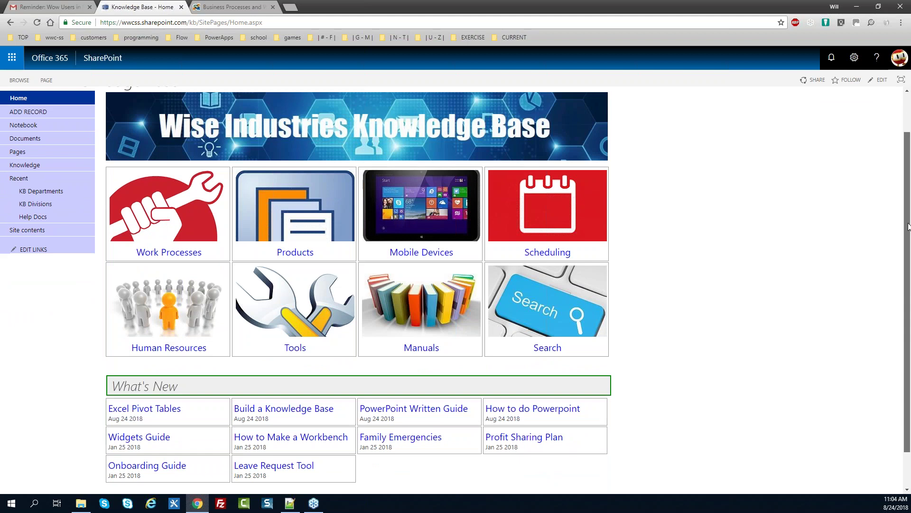
scroll(482, 319, "down", 1)
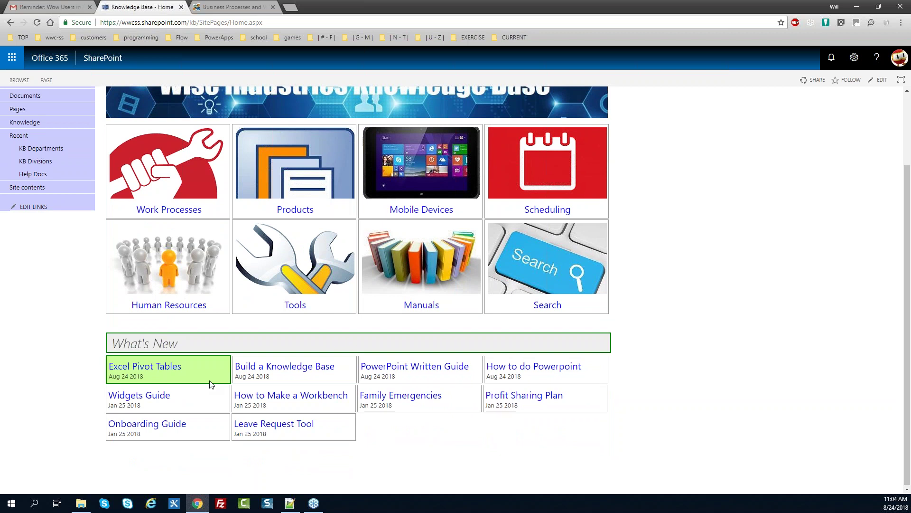
left_click(169, 372)
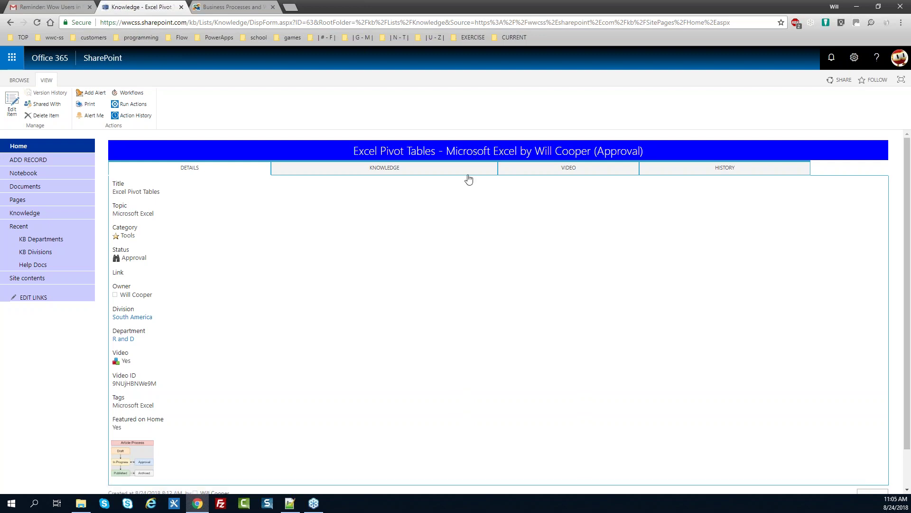
Review the article's Knowledge, Video and History sections, and return to its Details
left_click(414, 173)
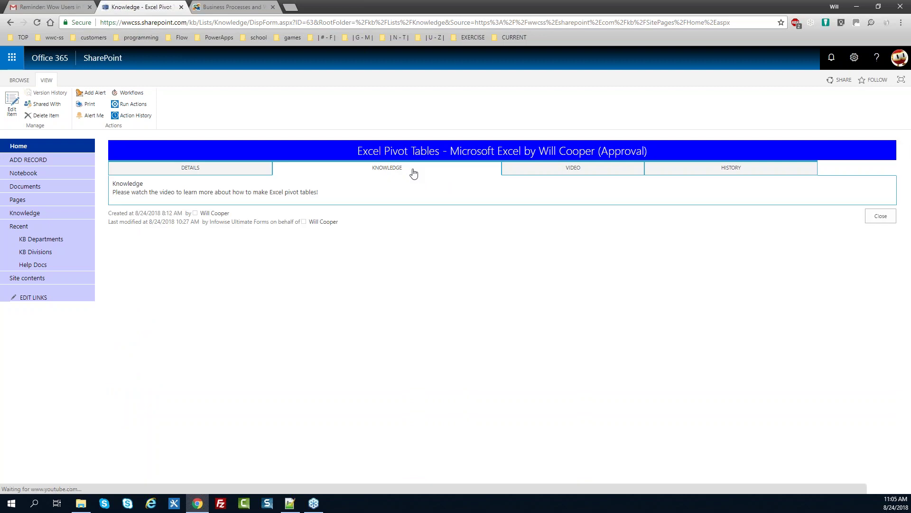
left_click(524, 170)
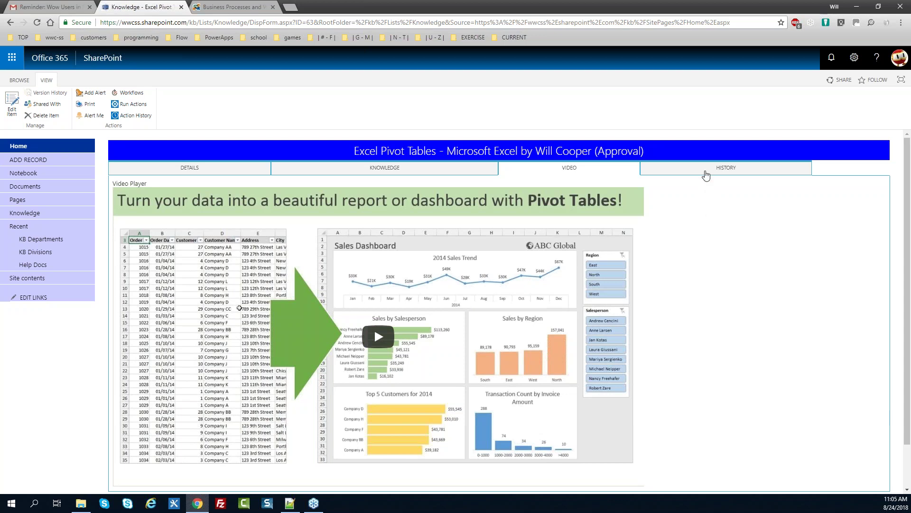
left_click(706, 176)
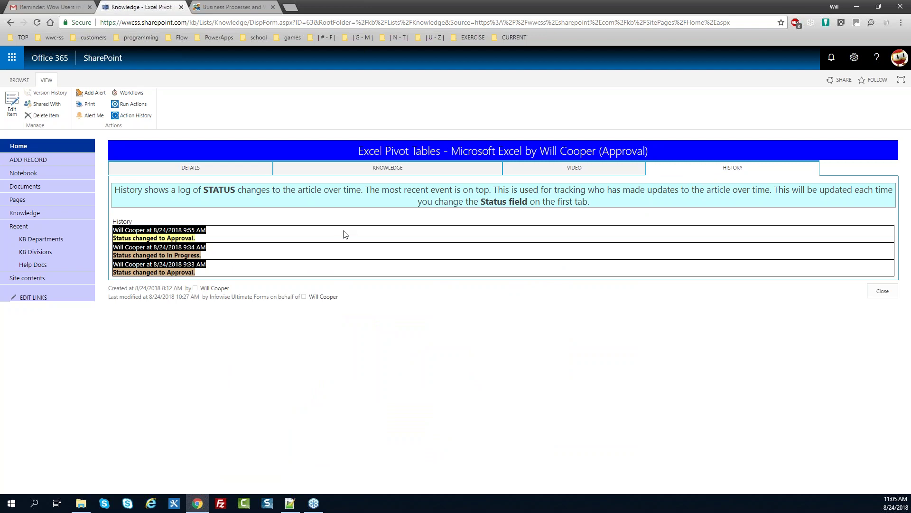
left_click(239, 173)
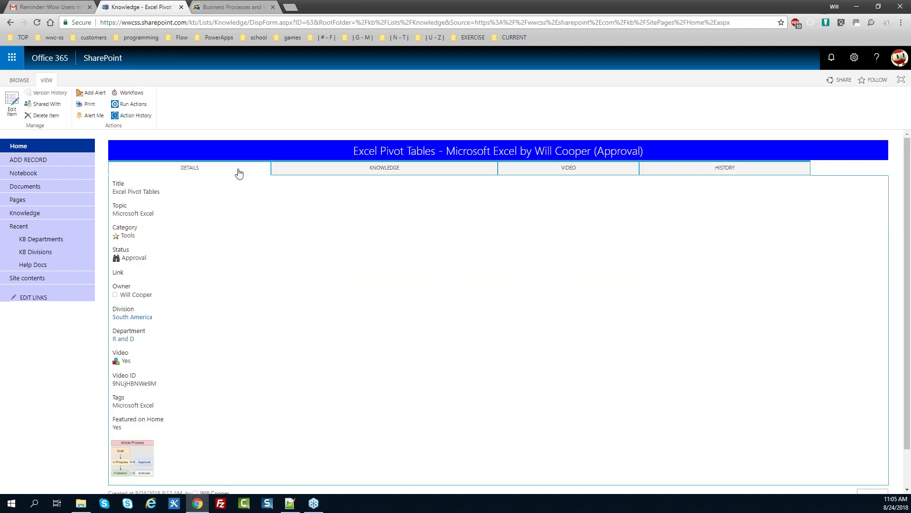
Open the Excel Pivot Tables article for editing
left_click(83, 148)
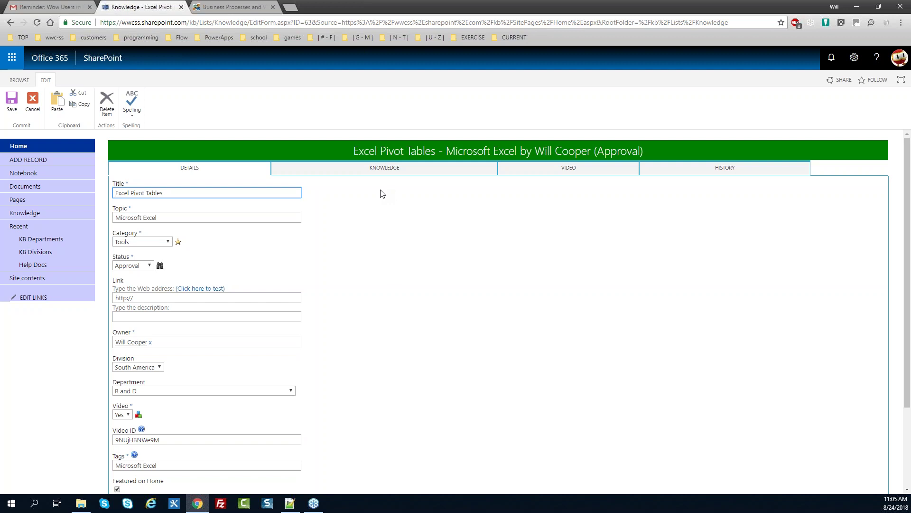
mouse_move(907, 193)
left_mouse_down()
mouse_move(907, 224)
mouse_move(907, 206)
left_mouse_up()
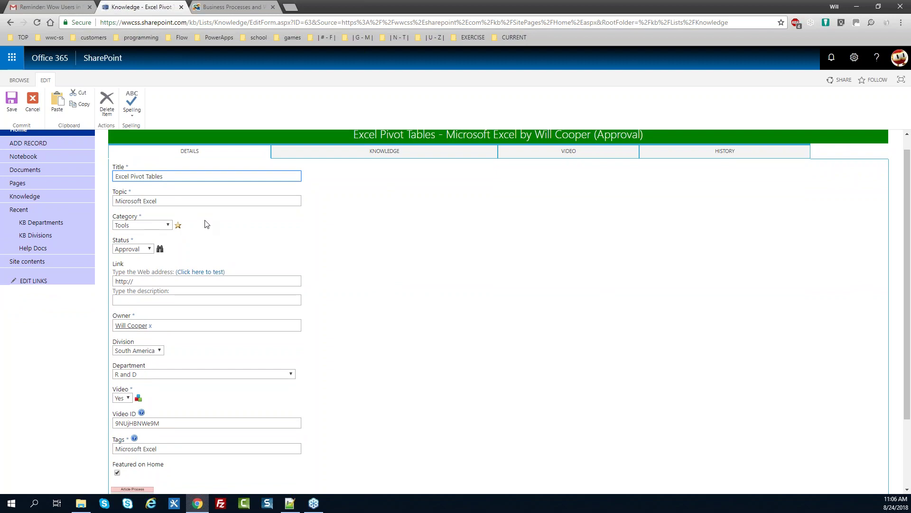
Try the Products and Mobile Devices categories on the article, restore the Category to Tools, and check the Status choices
left_click(167, 225)
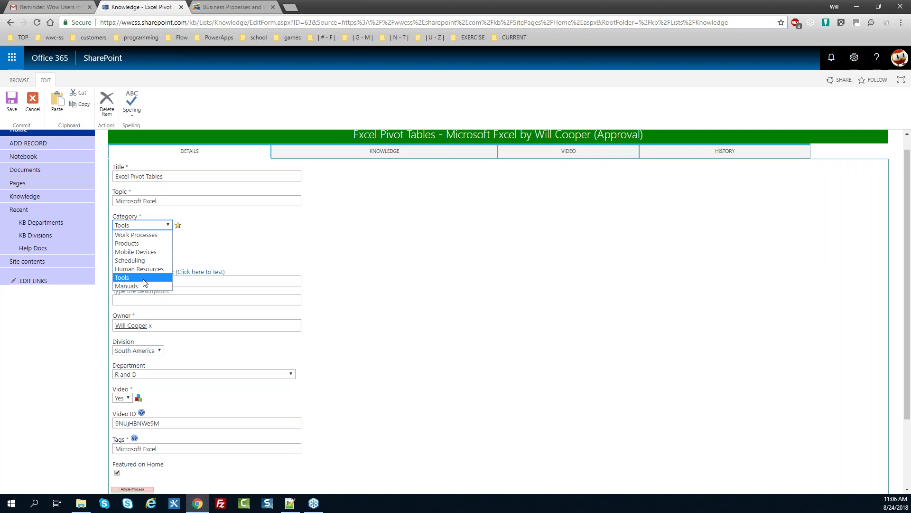
left_click(142, 273)
left_click(167, 225)
left_click(155, 243)
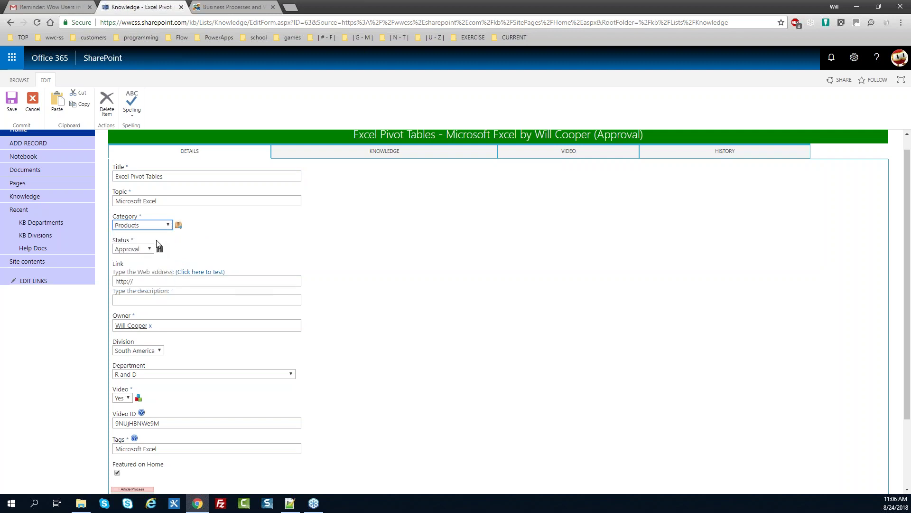
left_click(169, 226)
left_click(169, 251)
left_click(168, 226)
left_click(169, 274)
left_click(152, 250)
left_click(152, 250)
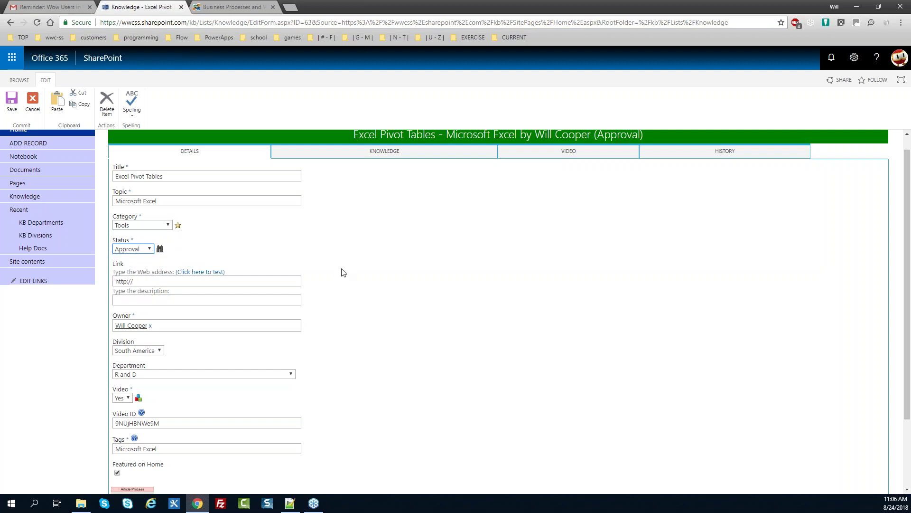
Examine the enlarged Article Process diagram at the end of the details form
scroll(890, 292, "down", 3)
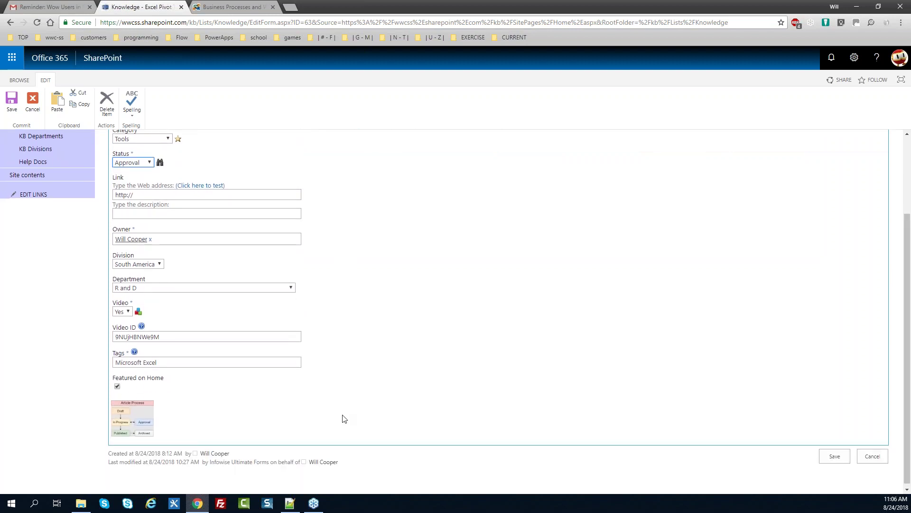
mouse_move(140, 413)
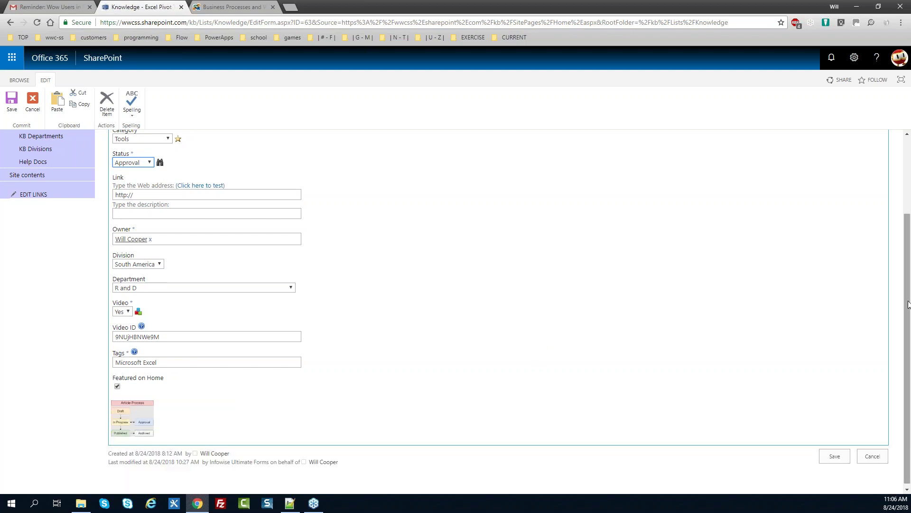
left_click_drag(908, 309, 908, 356)
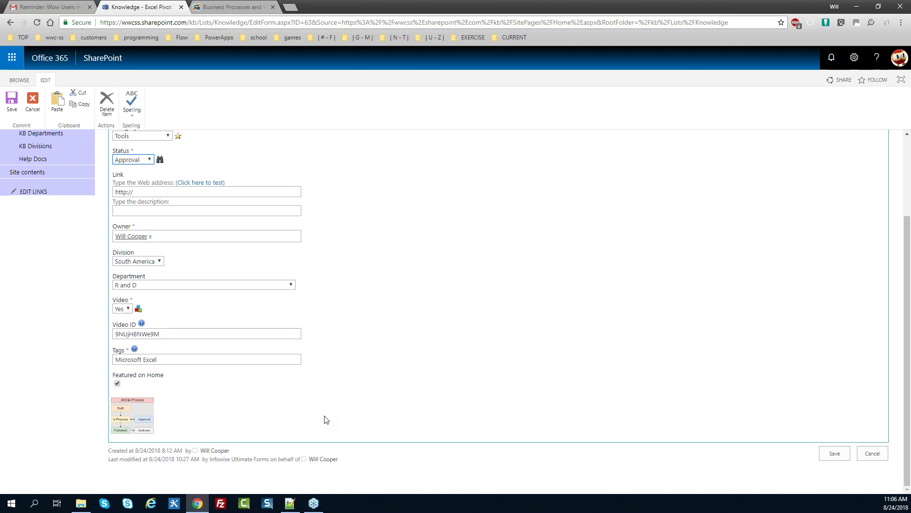
mouse_move(143, 415)
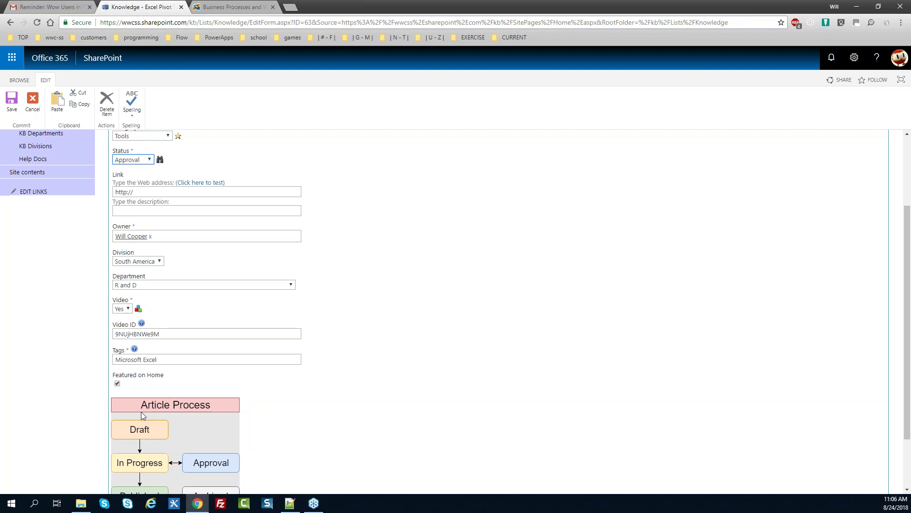
left_click_drag(907, 351, 906, 328)
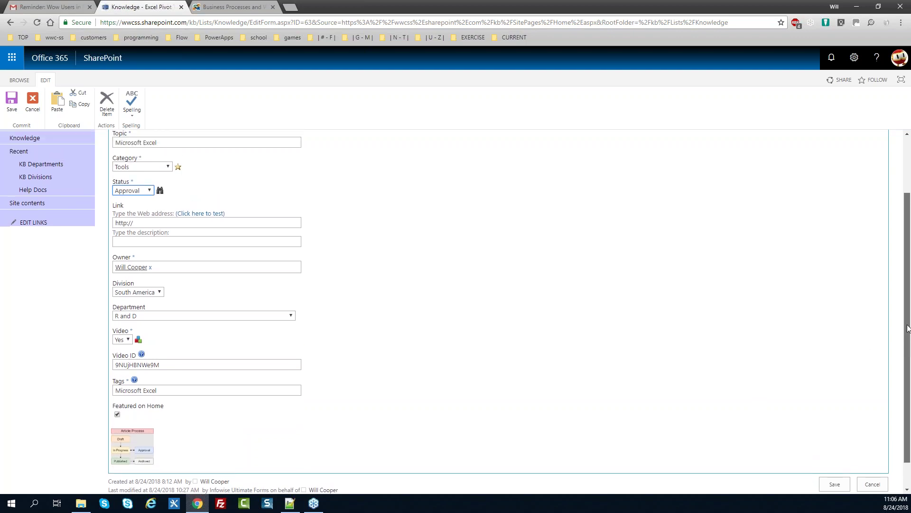
mouse_move(906, 328)
left_mouse_down()
mouse_move(891, 284)
mouse_move(904, 326)
left_mouse_up()
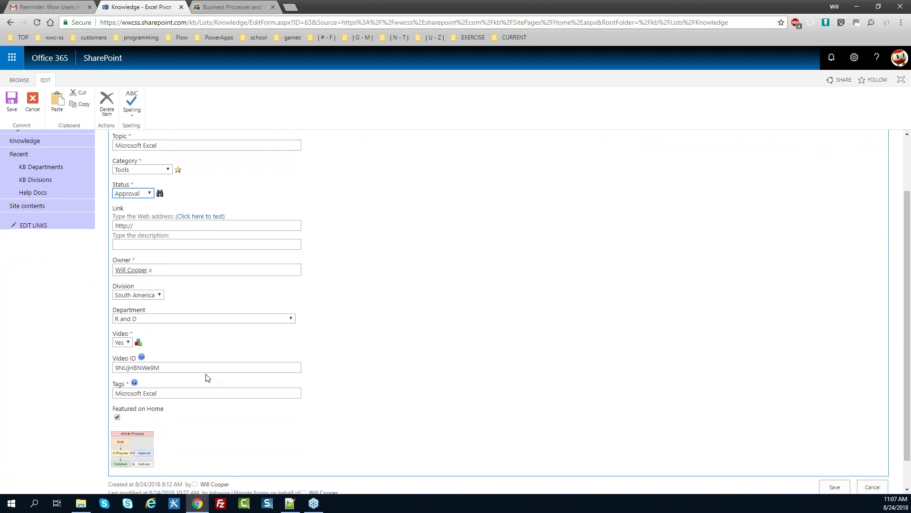
Check the Video ID help and toggle the article's Video option between No and Yes, leaving it at No
left_click(142, 359)
left_click(128, 342)
left_click(126, 352)
left_click(130, 345)
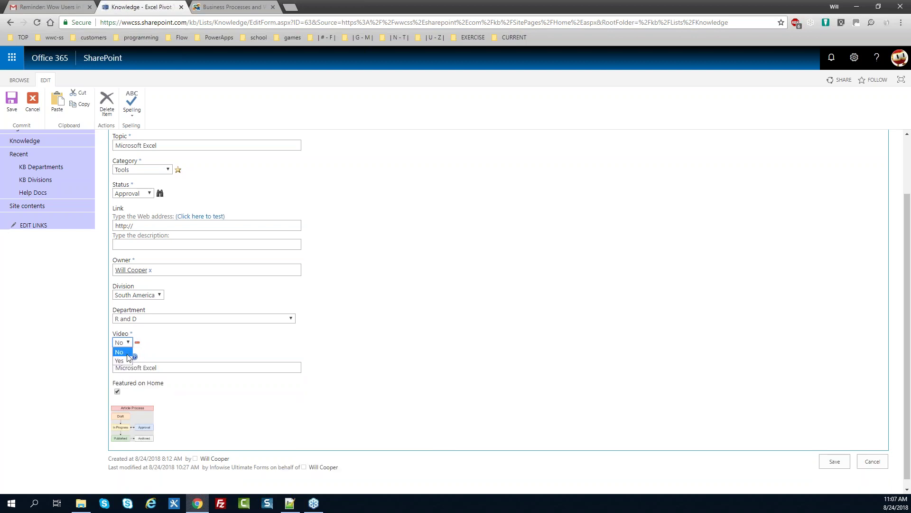
left_click(127, 360)
left_click(130, 344)
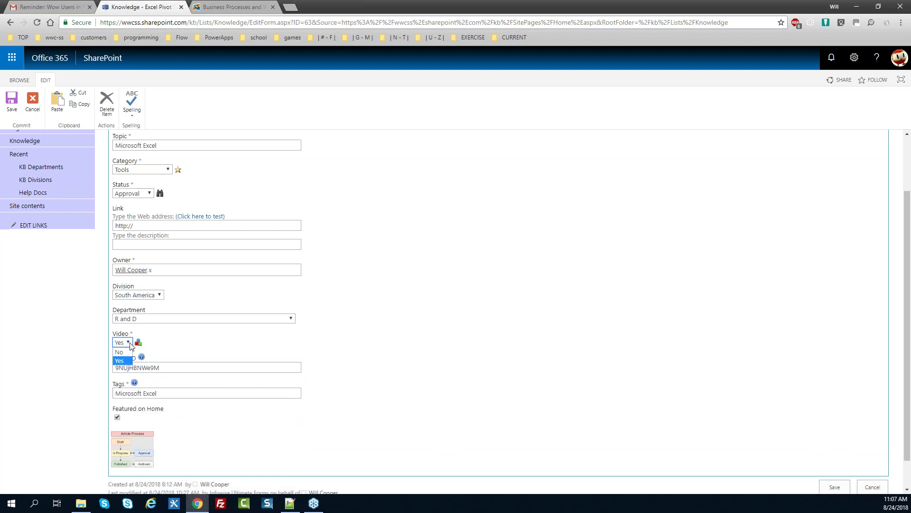
left_click(123, 352)
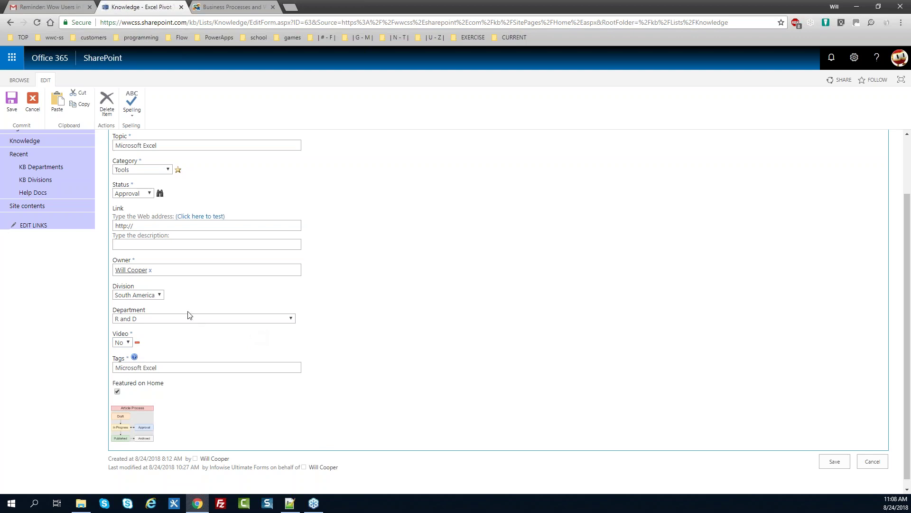
Set the article's Division to Europe and its Department to Legal
left_click(159, 295)
left_click(156, 310)
left_click(287, 321)
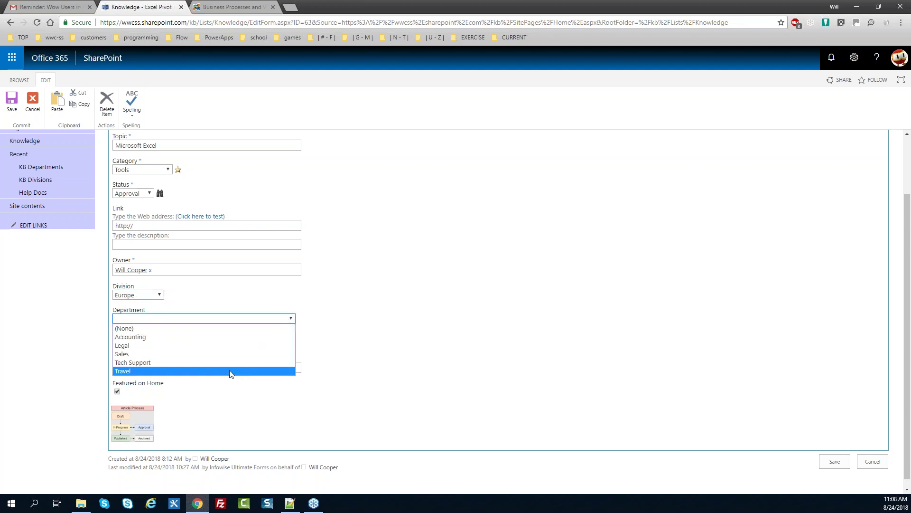
left_click(223, 346)
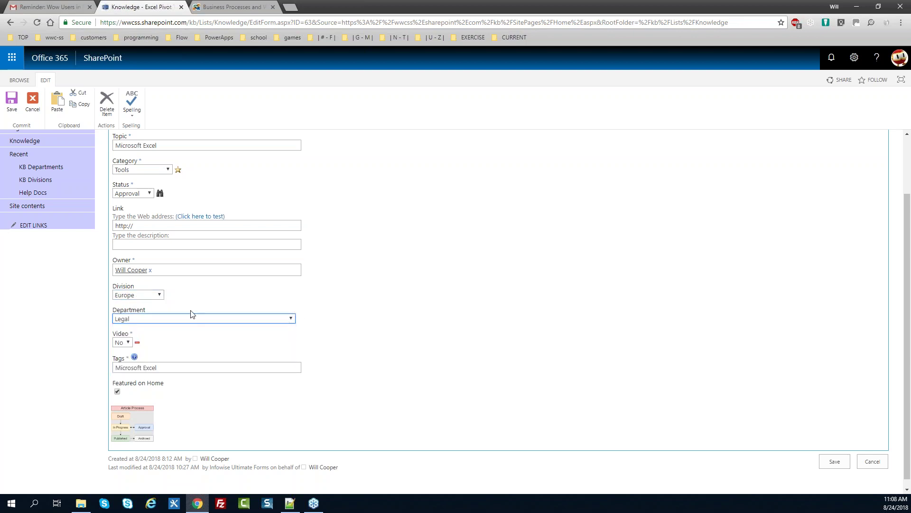
Set the article's Division to South America and its Department to Product Support
left_click(160, 296)
left_click(151, 340)
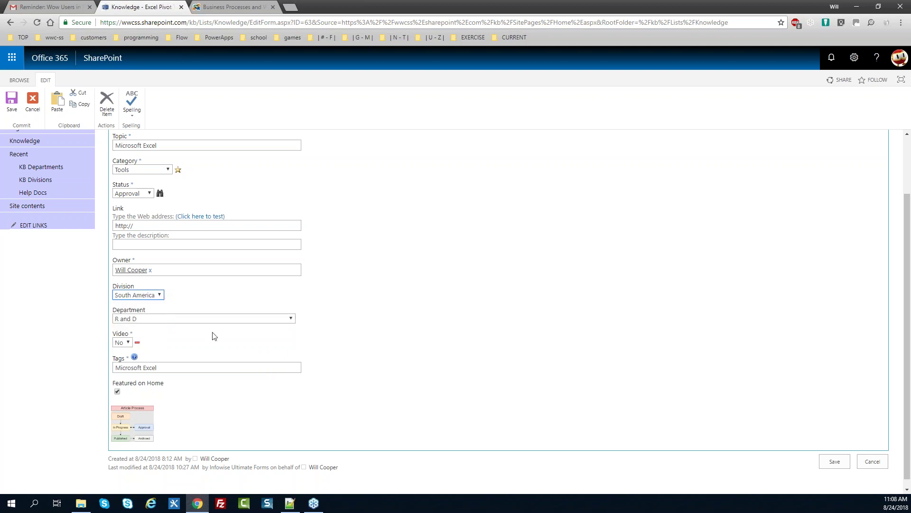
left_click(260, 319)
left_click(255, 346)
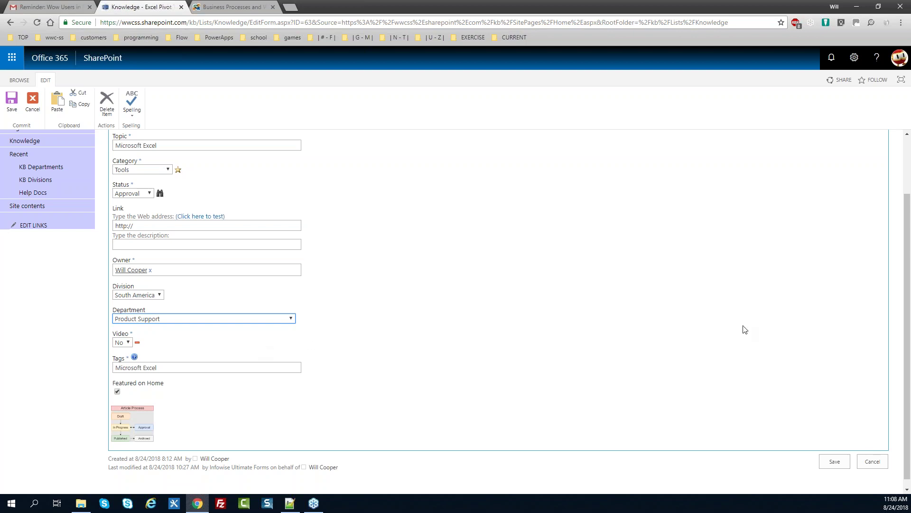
Review the article's Knowledge text, and set the Video option to Yes in the details
scroll(902, 312, "up", 1)
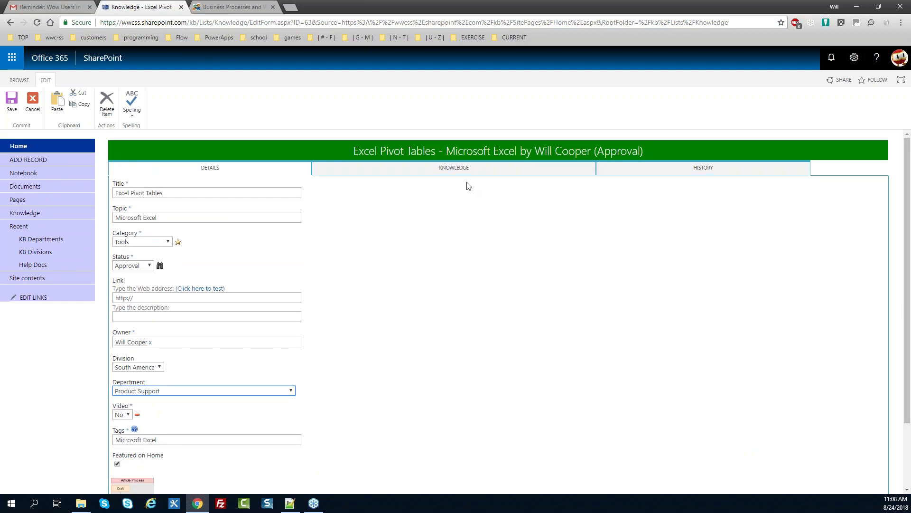
left_click(465, 169)
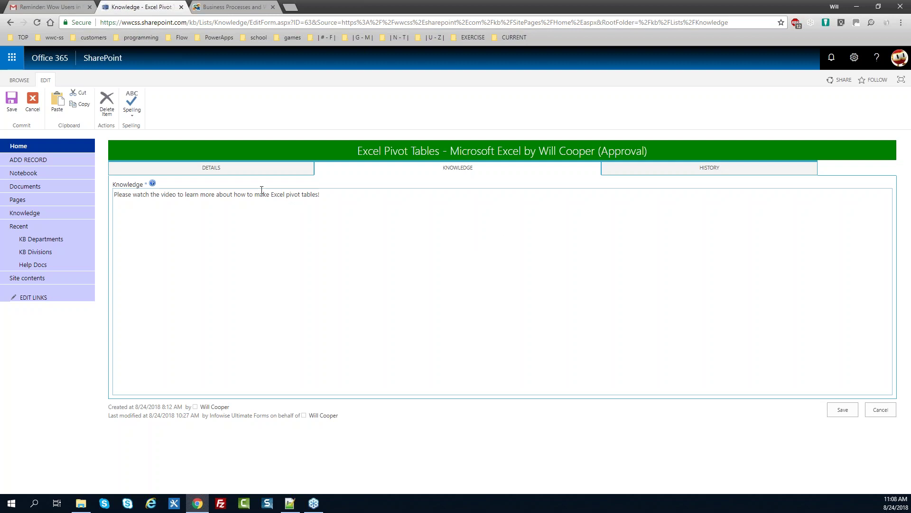
left_click(243, 172)
left_click(128, 416)
left_click(121, 431)
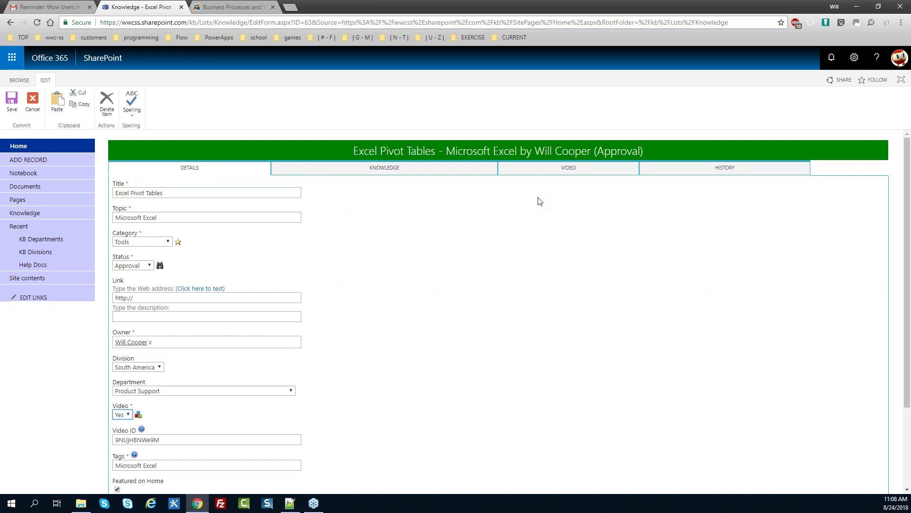
Review the article's video player and its status change history, including the explanatory note above the log
left_click(518, 172)
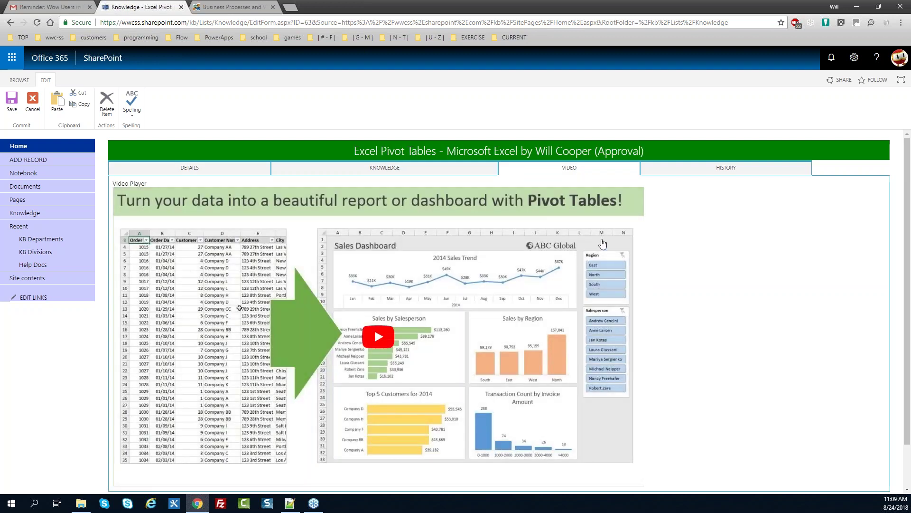
left_click(711, 174)
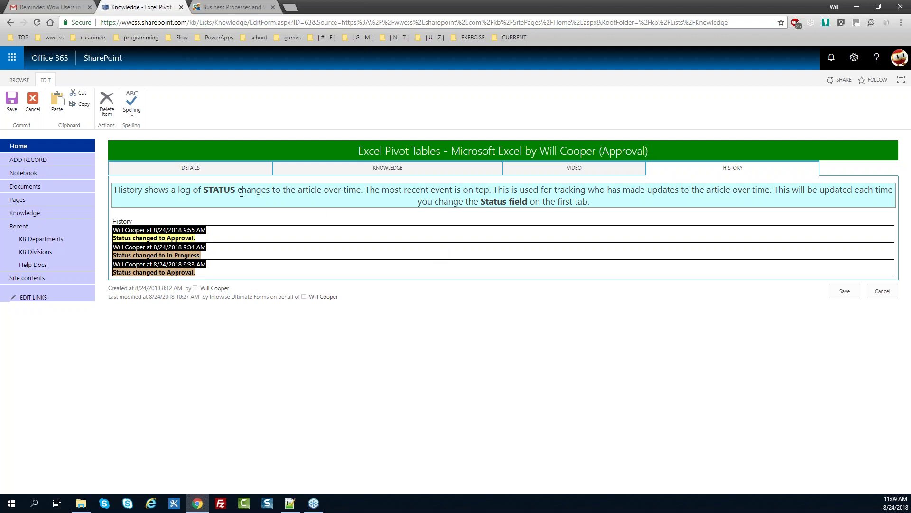
left_click_drag(115, 190, 610, 209)
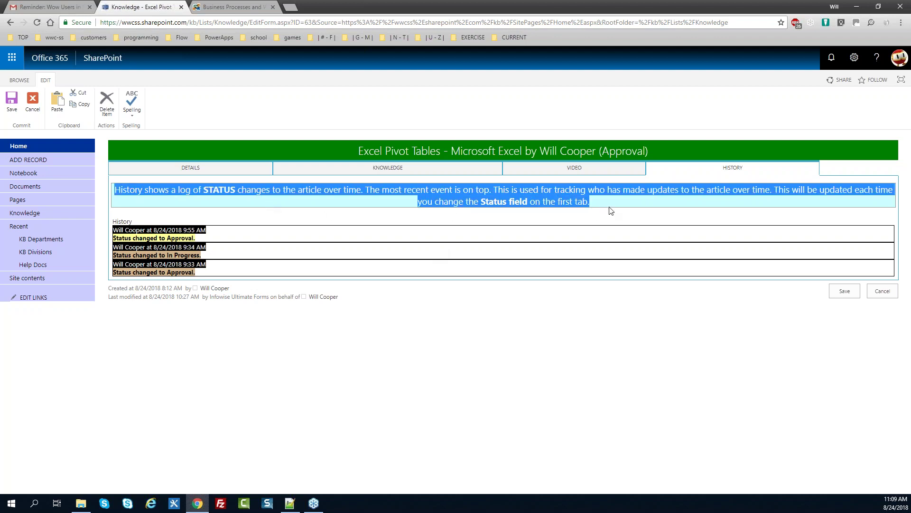
left_click(590, 220)
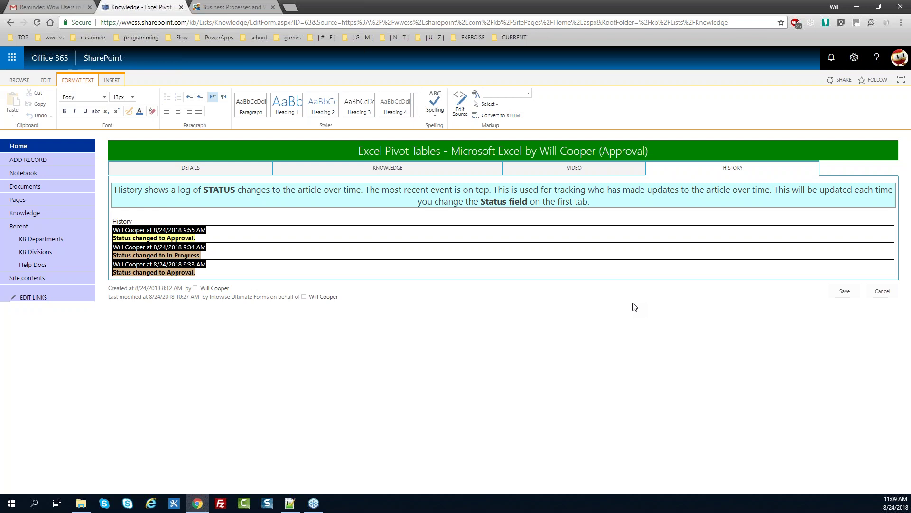
Cancel the article's edit form and open the Tabs and tab permissions design settings of the Knowledge list
left_click(878, 291)
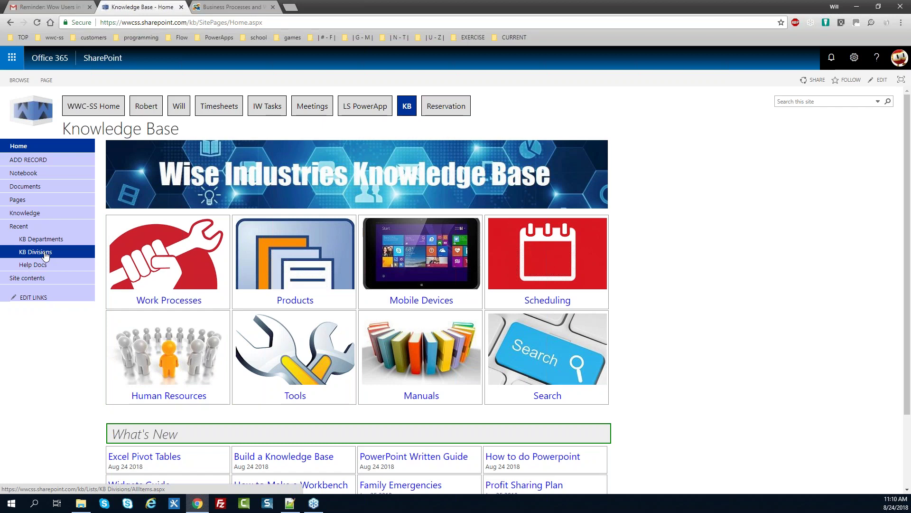
left_click(29, 212)
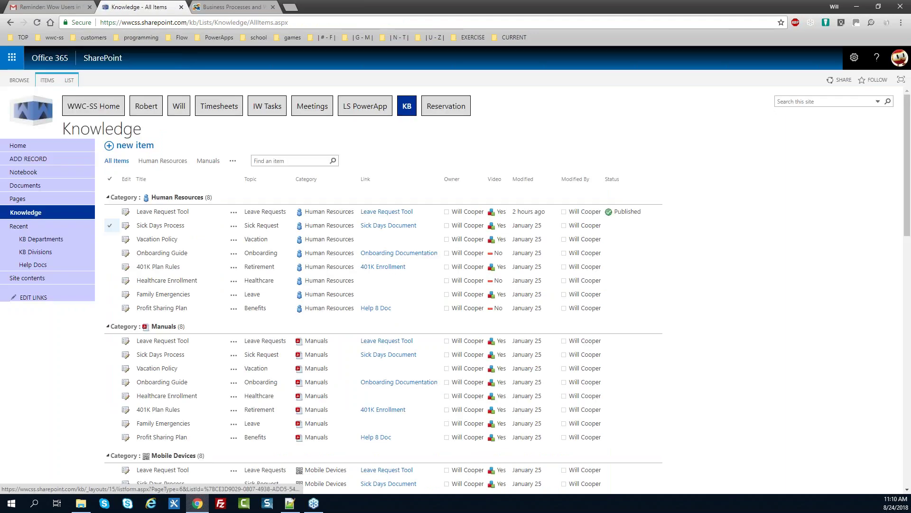
left_click(70, 81)
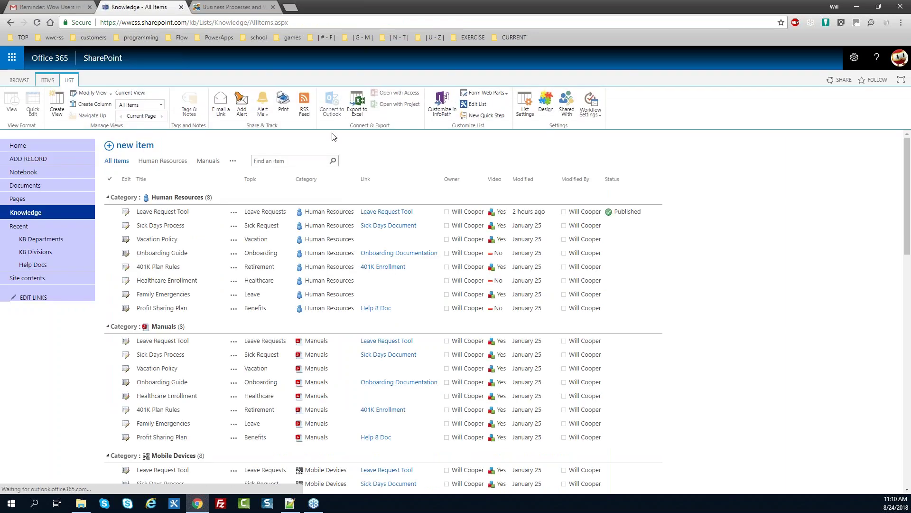
left_click(546, 106)
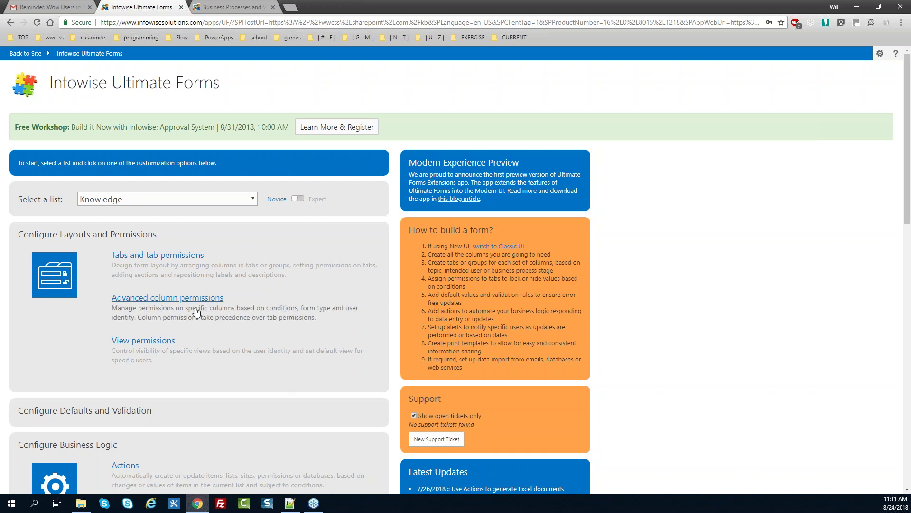
left_click(162, 257)
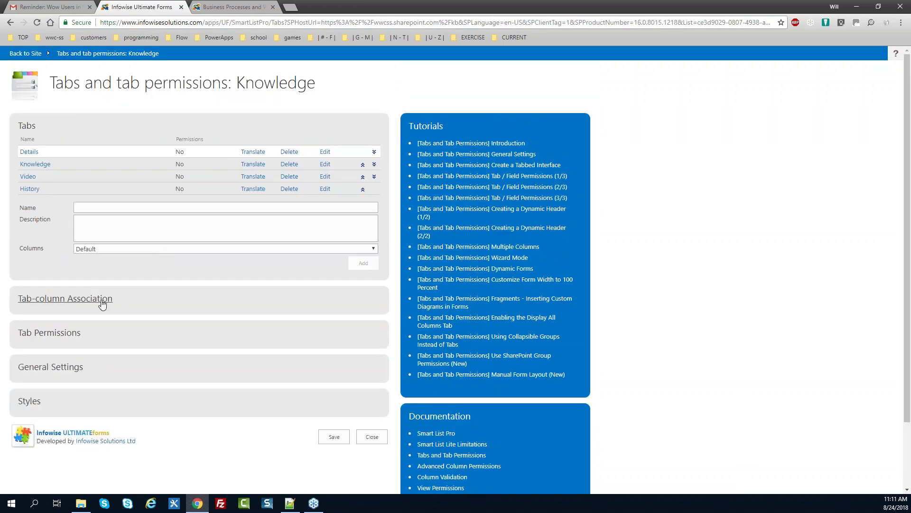
Expand the Tab-column Association section and review the tab naming field and the list columns available for the Details tab
left_click(102, 299)
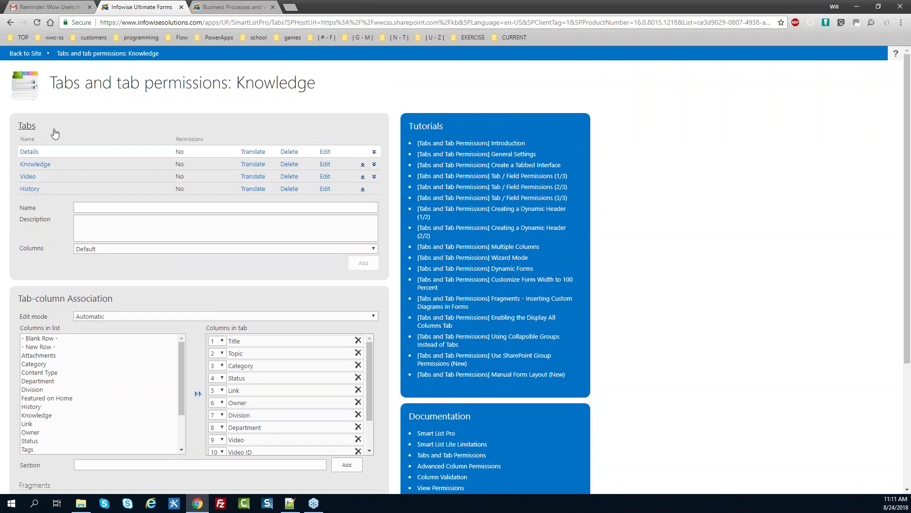
left_click(87, 208)
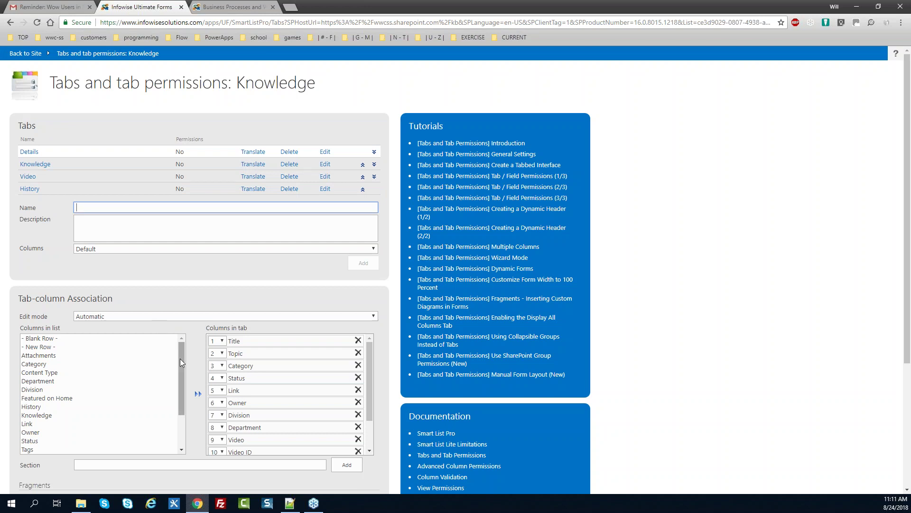
left_click_drag(181, 362, 183, 380)
scroll(84, 385, "up", 3)
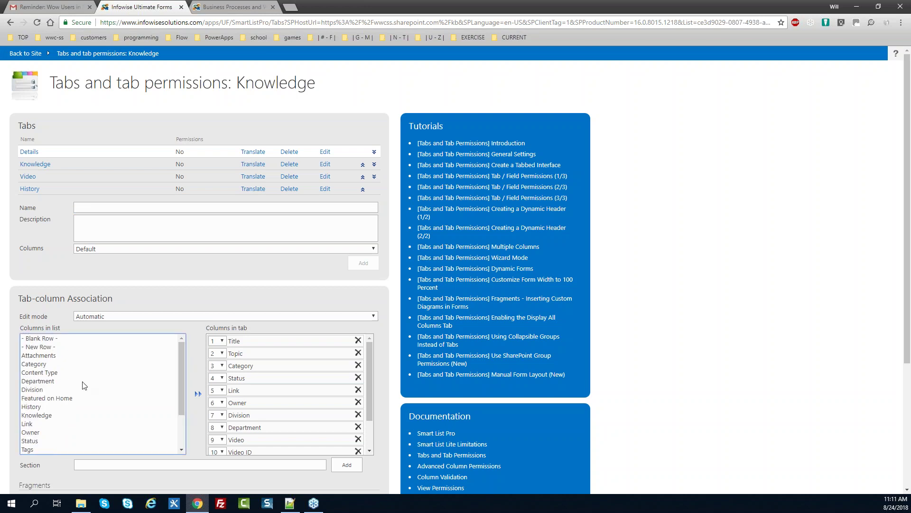
left_click(48, 373)
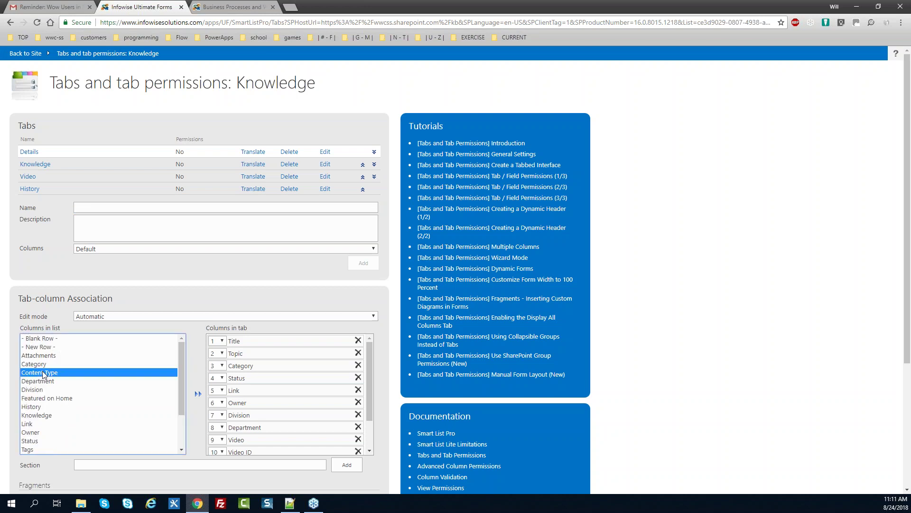
left_click(46, 391)
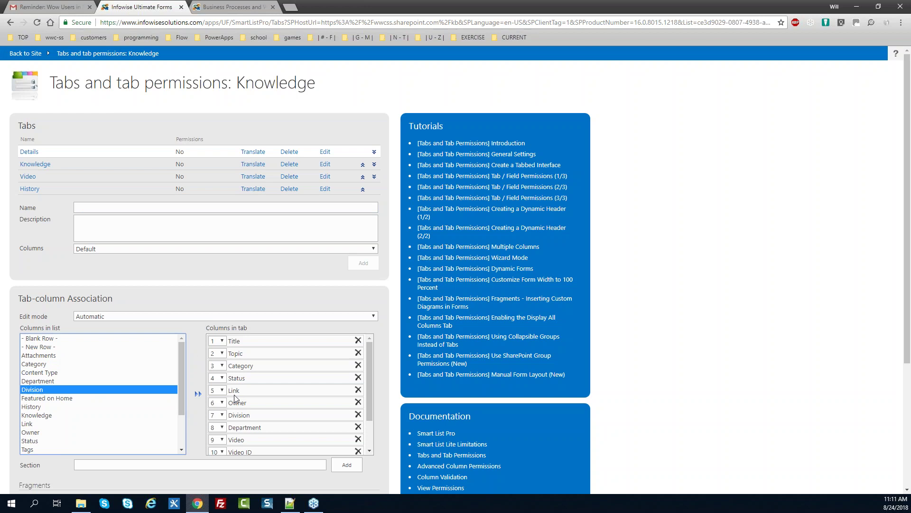
Move the Link column to position 11 in the Details tab's column order
left_click(221, 391)
left_click(215, 372)
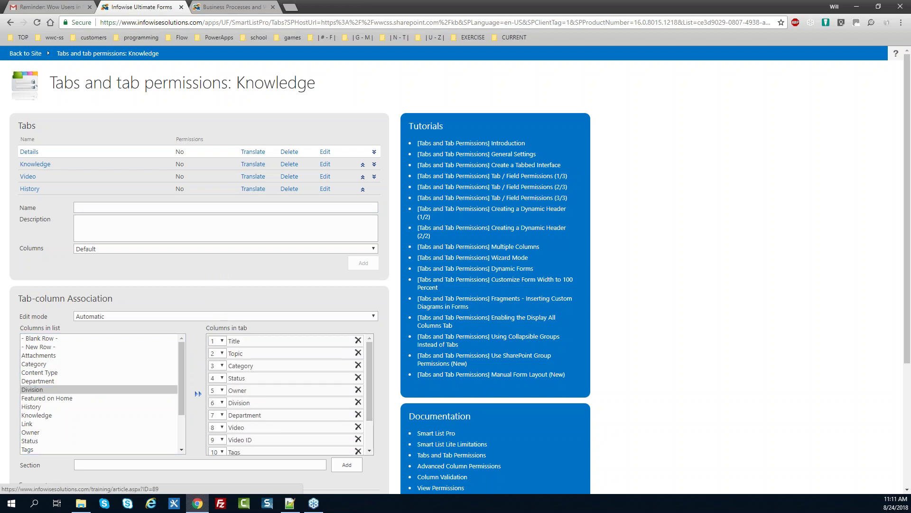
Try a yellow-orange highlight on the words "Status field" in the History Note fragment and discard the edit
scroll(887, 261, "down", 3)
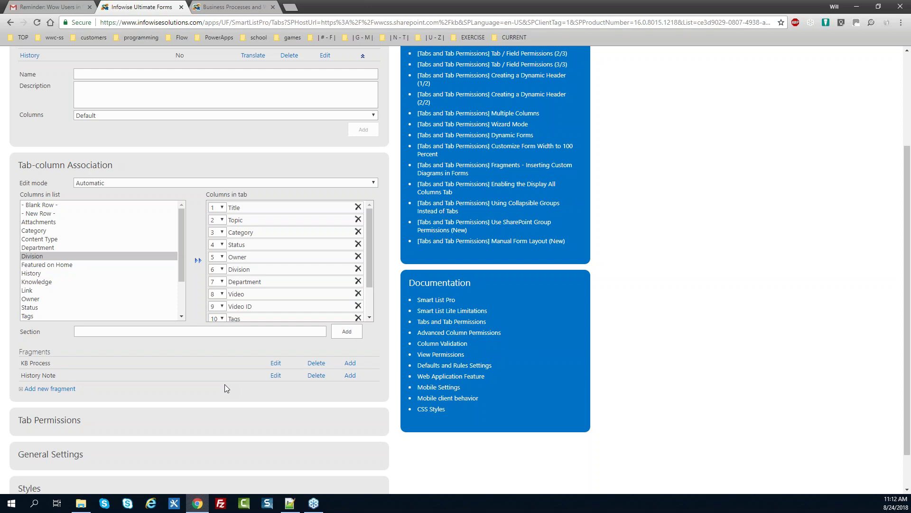
left_click(277, 376)
left_click(411, 252)
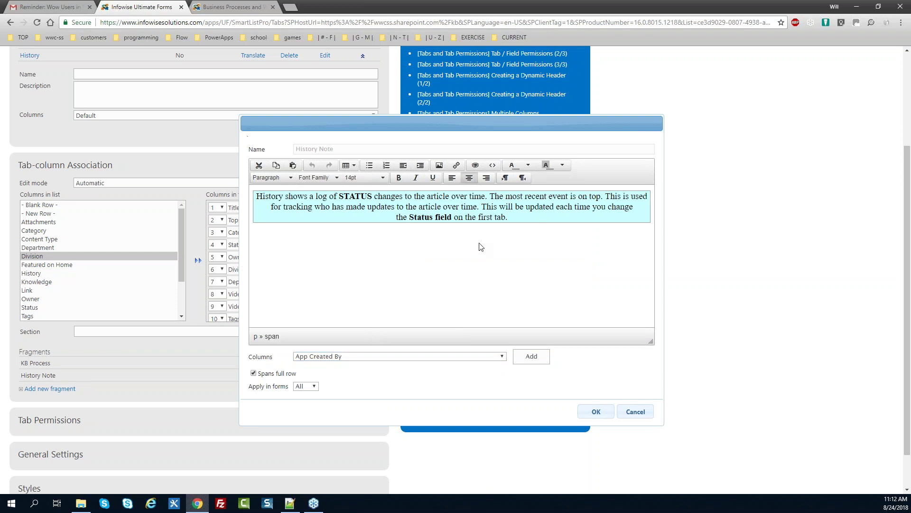
left_click_drag(508, 217, 409, 217)
left_click(435, 217)
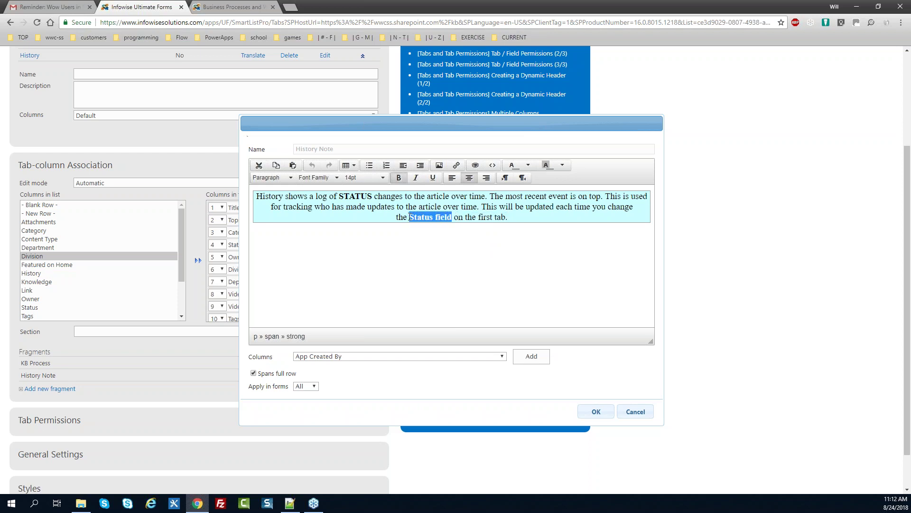
left_click(563, 166)
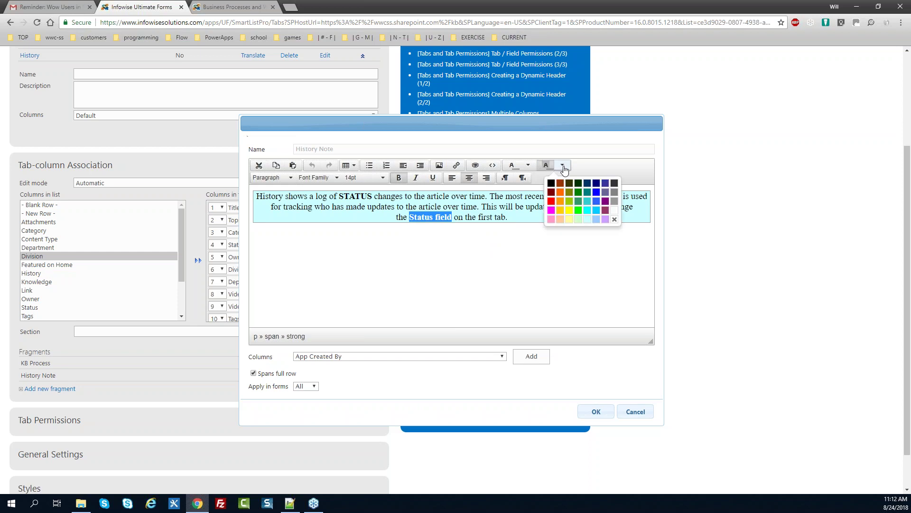
left_click(561, 210)
left_click(554, 230)
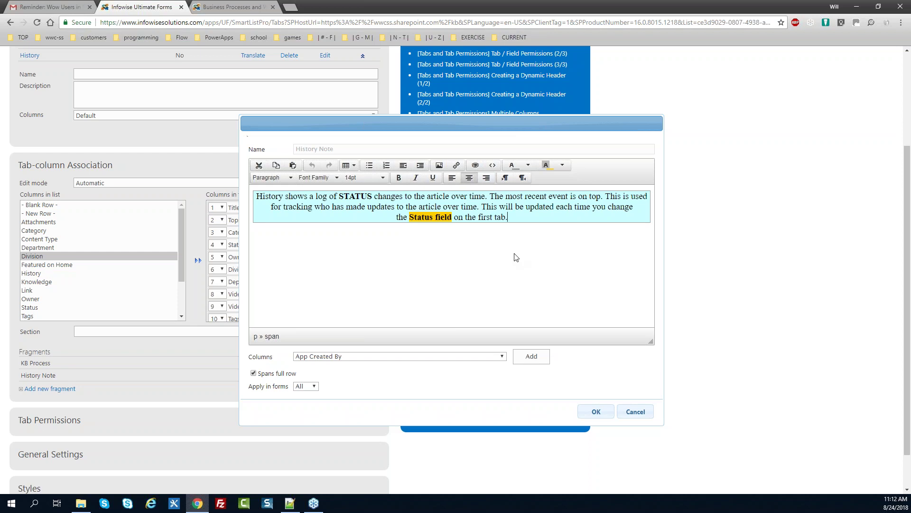
left_click(635, 411)
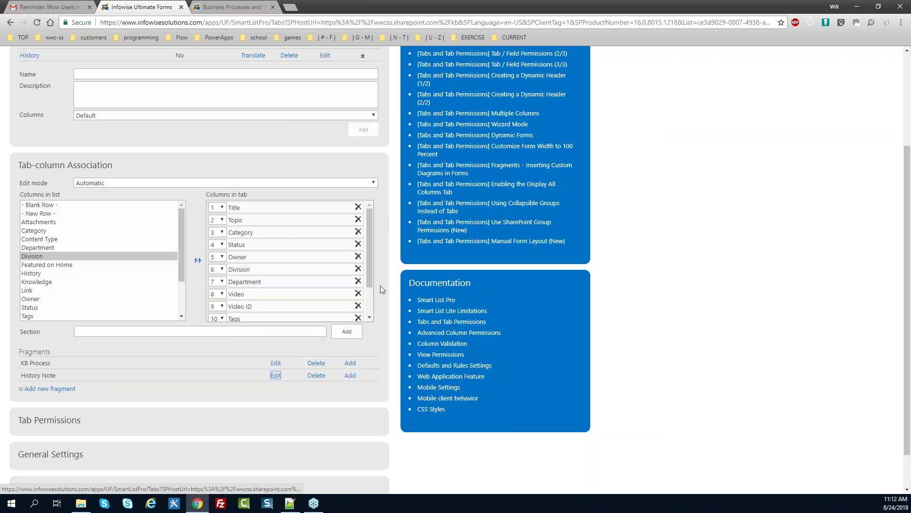
Review the full column order of the Details tab, and expand the Tab Permissions and General Settings sections
scroll(372, 270, "down", 1)
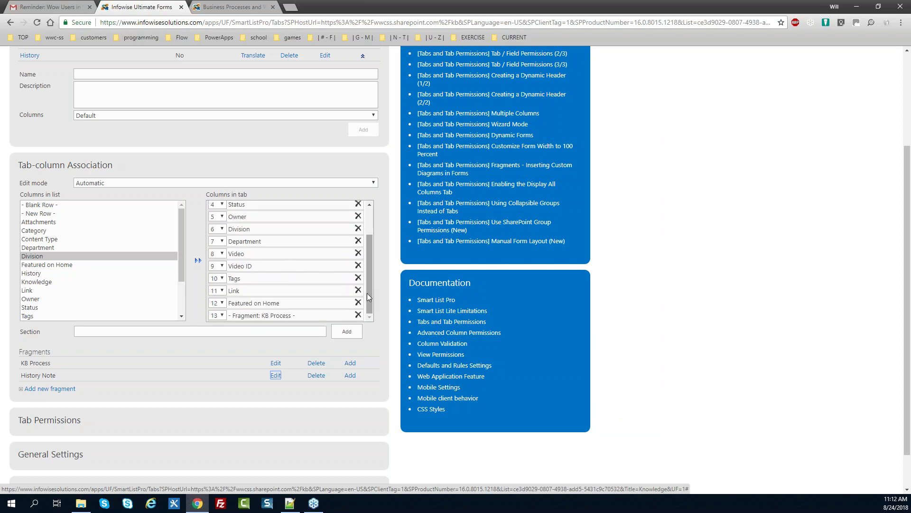
left_click_drag(367, 292, 373, 256)
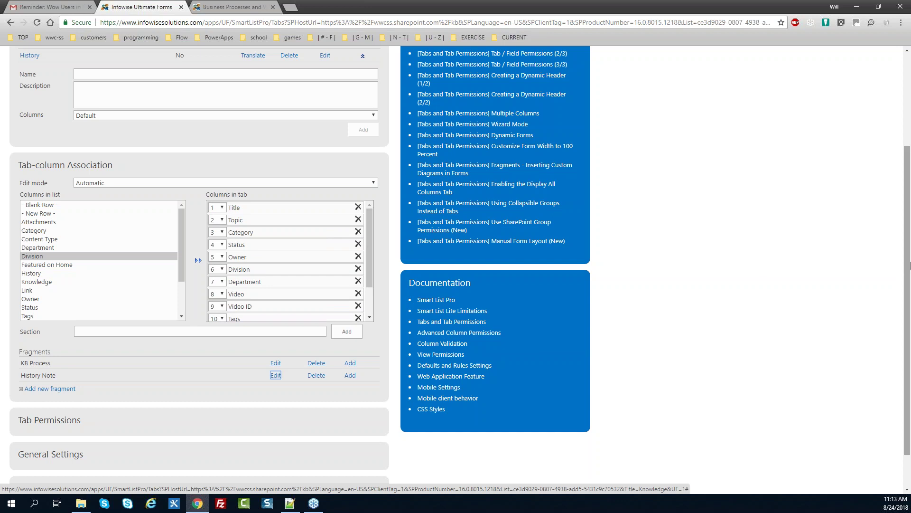
scroll(910, 265, "down", 2)
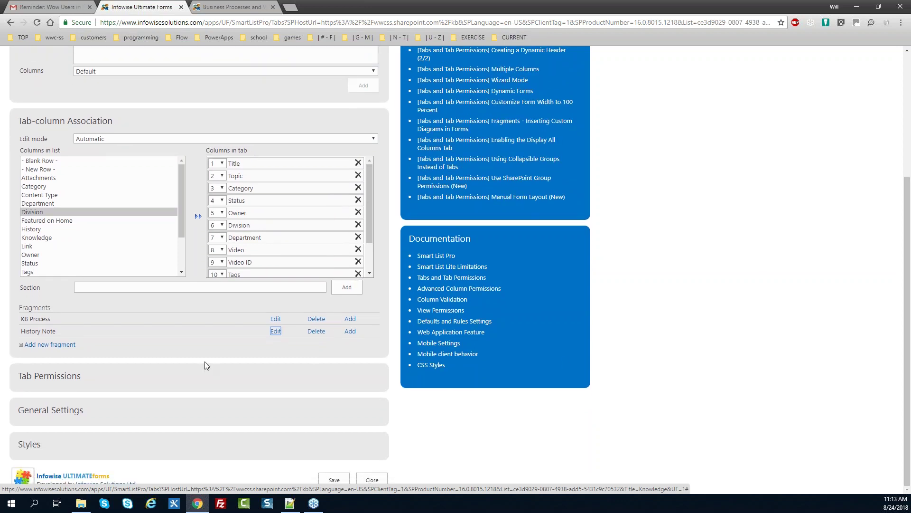
left_click(71, 376)
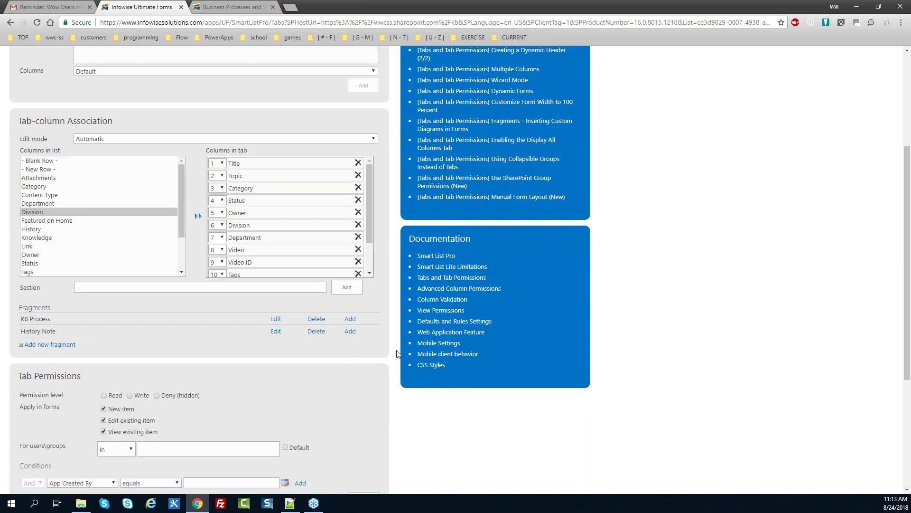
scroll(446, 404, "down", 4)
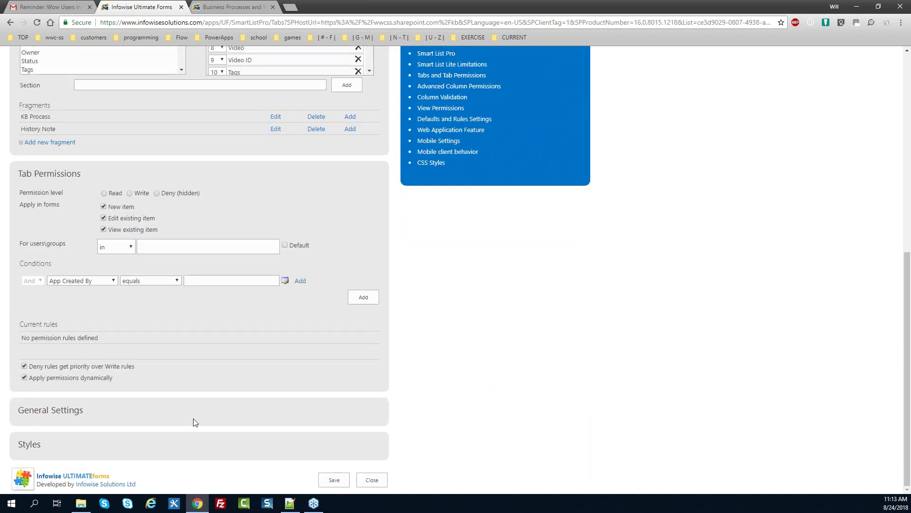
left_click(70, 411)
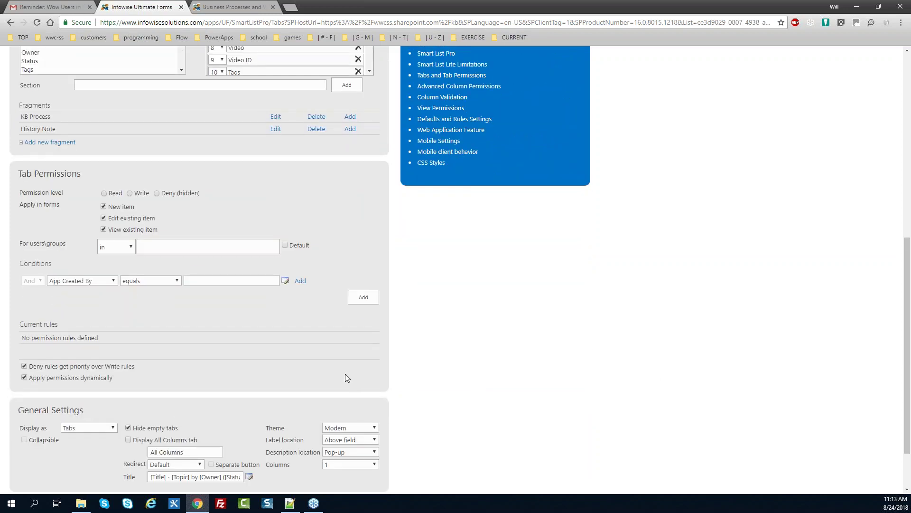
scroll(475, 408, "down", 2)
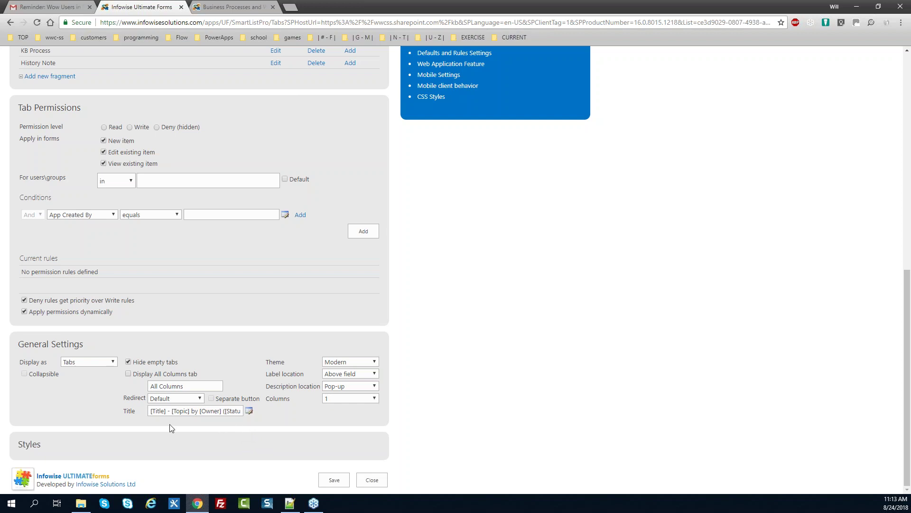
Examine the form title template, including its Title, Topic, Owner and Status placeholders
left_click(168, 411)
left_click_drag(168, 411, 143, 412)
left_click(174, 413)
left_click_drag(222, 412, 252, 418)
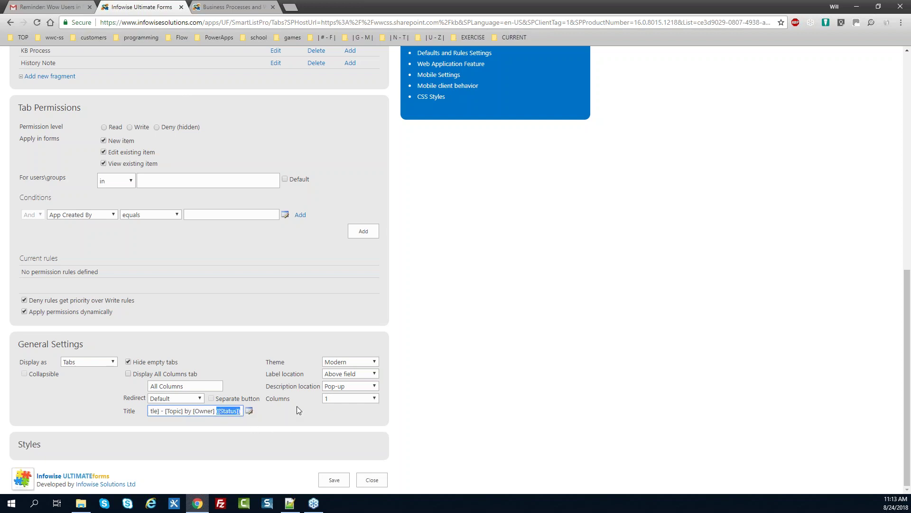
Set the form's theme to Aero in the General Settings
left_click(309, 349)
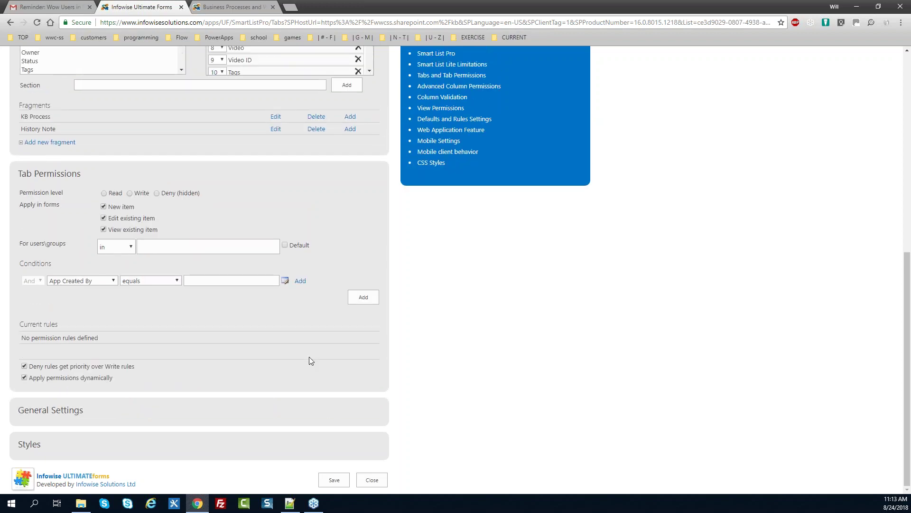
left_click(311, 411)
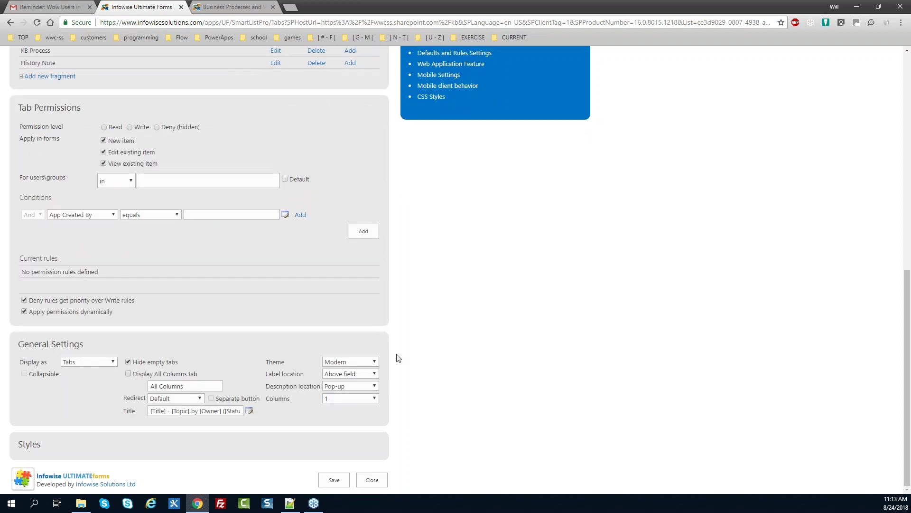
left_click(374, 362)
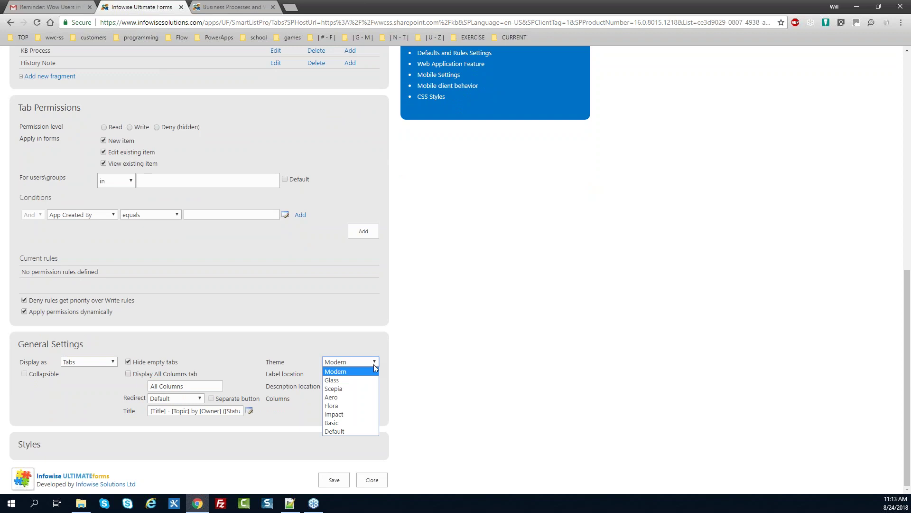
left_click(365, 400)
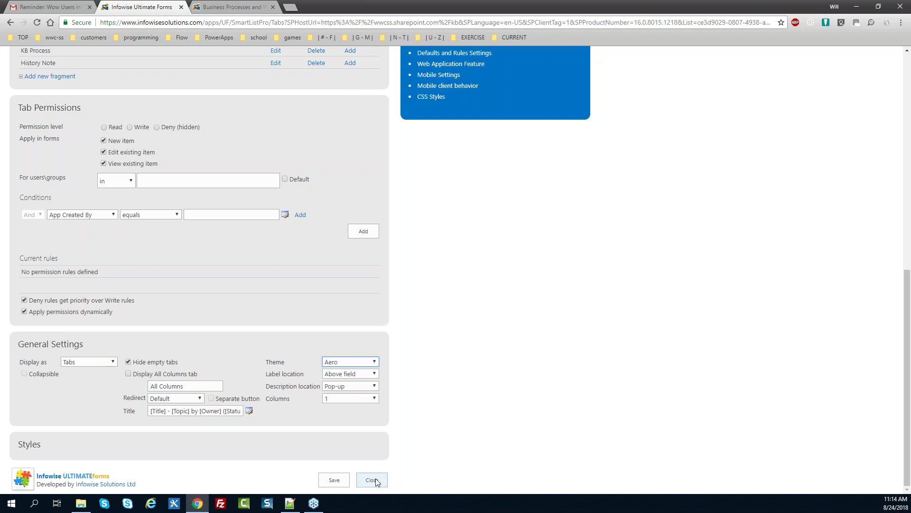
Examine the Edit form's custom styles, including the #kbp:hover size rule, and close the tab settings without saving
left_click(21, 449)
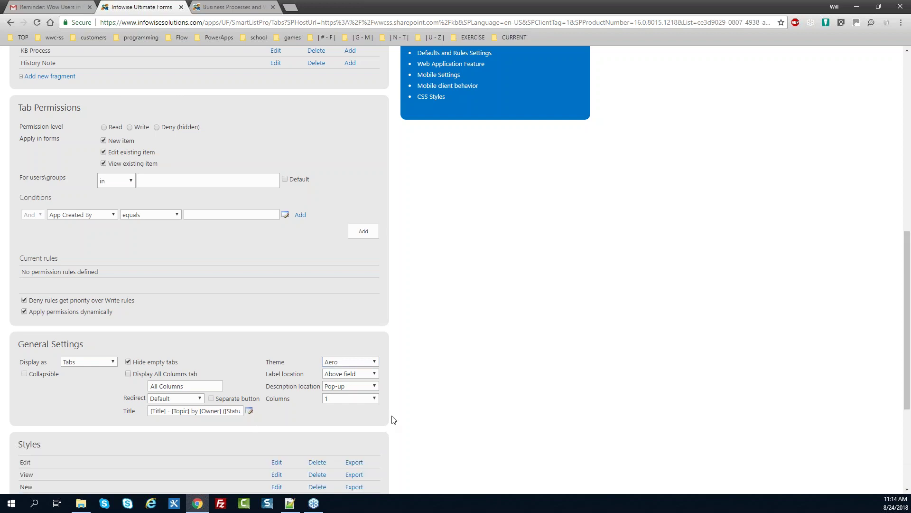
left_click_drag(909, 336, 909, 414)
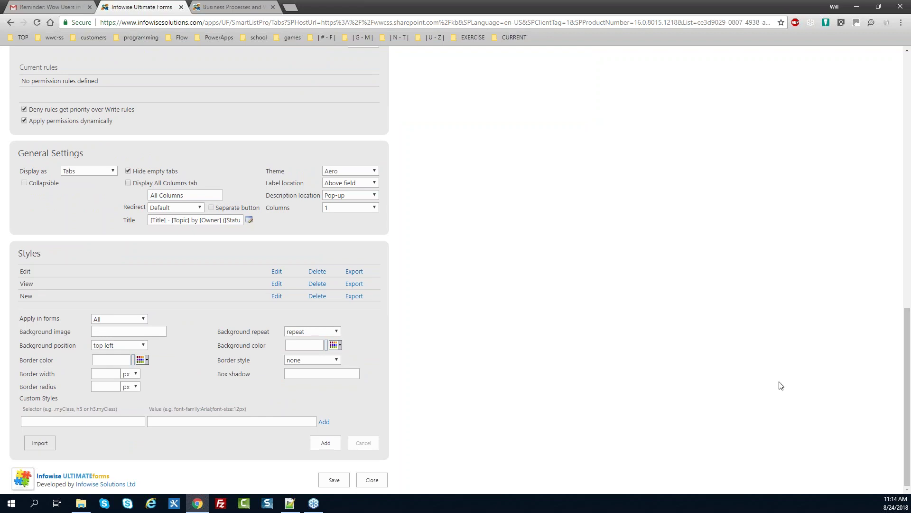
left_click(277, 271)
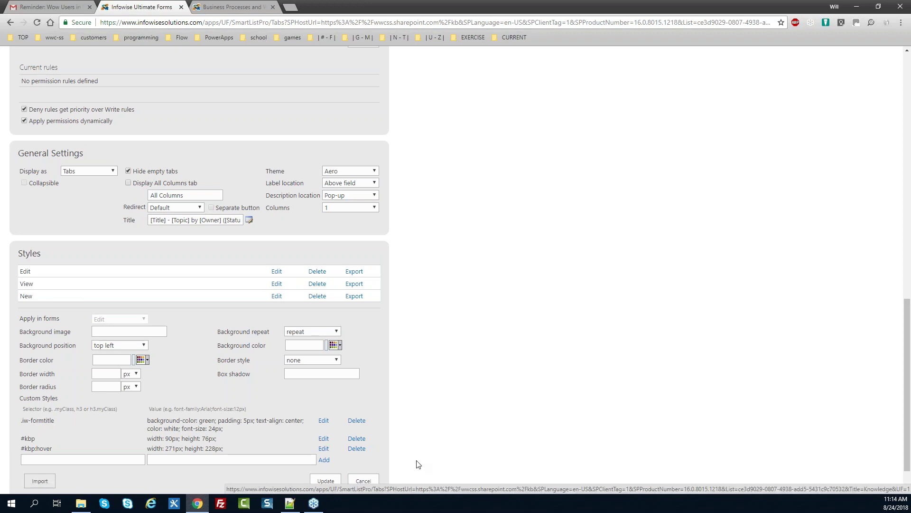
scroll(907, 370, "down", 1)
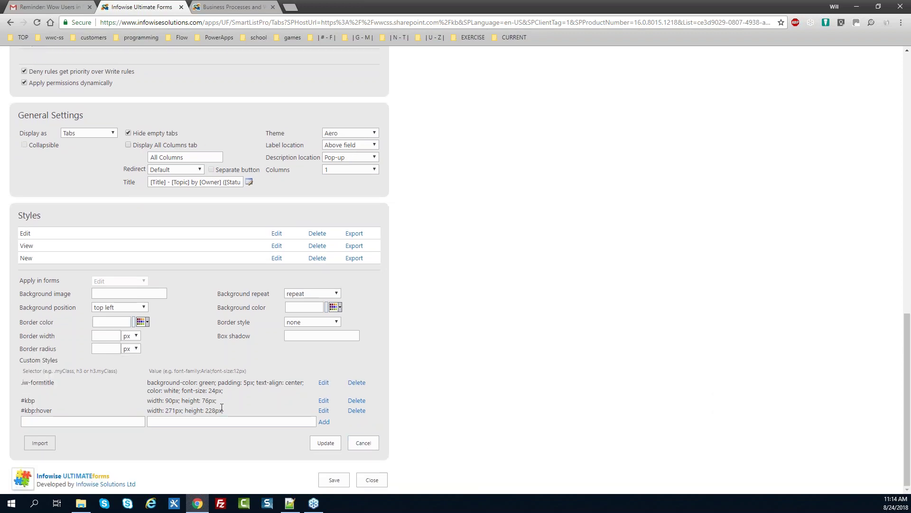
left_click(53, 420)
left_click_drag(57, 411, 20, 410)
left_click_drag(205, 413, 148, 411)
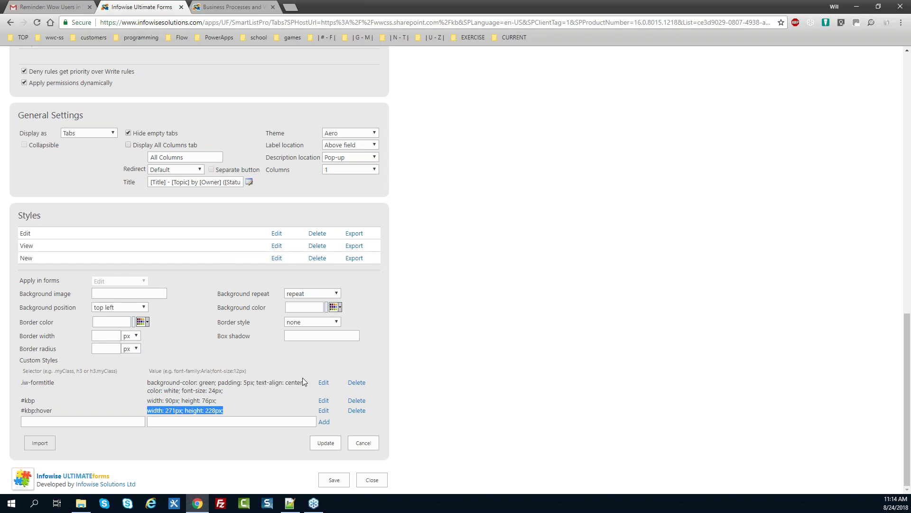
left_click(373, 480)
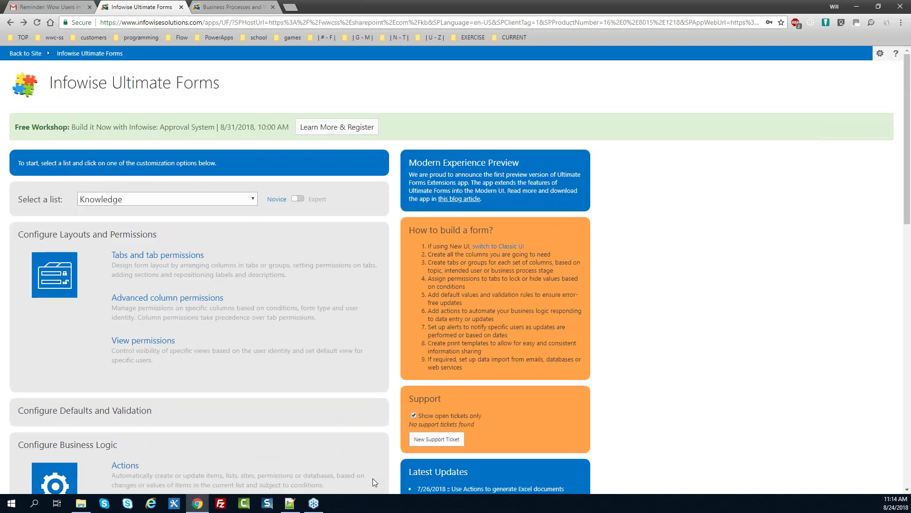
Open the Knowledge list's advanced column permissions and examine the Video Player Deny (hidden) rule, including its dynamic permissions option
left_click(154, 302)
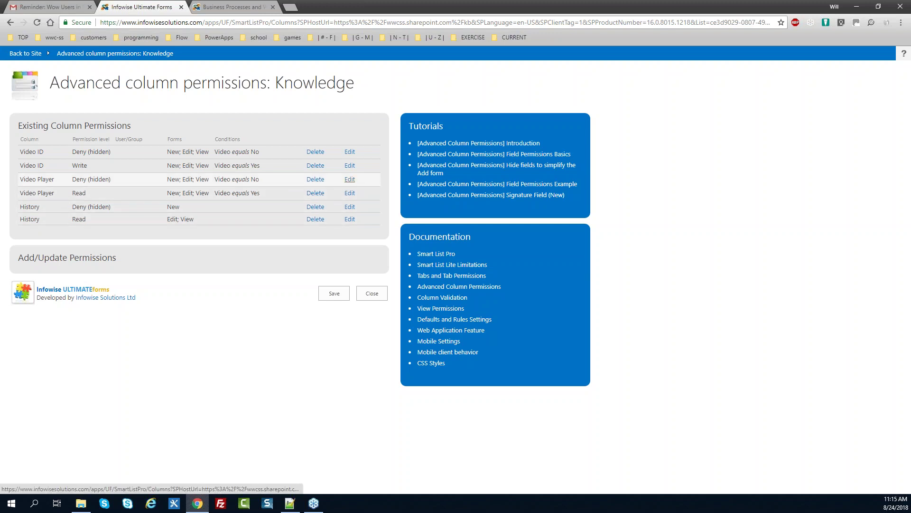
left_click(350, 180)
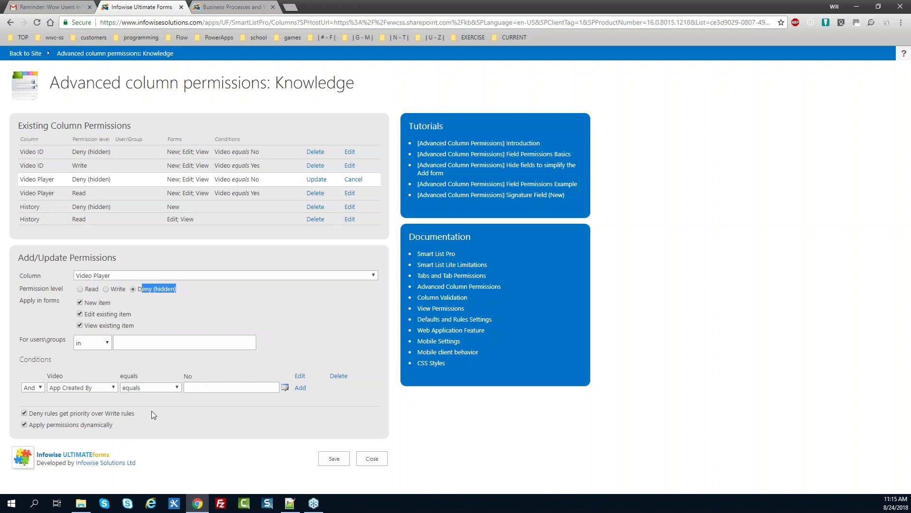
left_click_drag(118, 427, 98, 426)
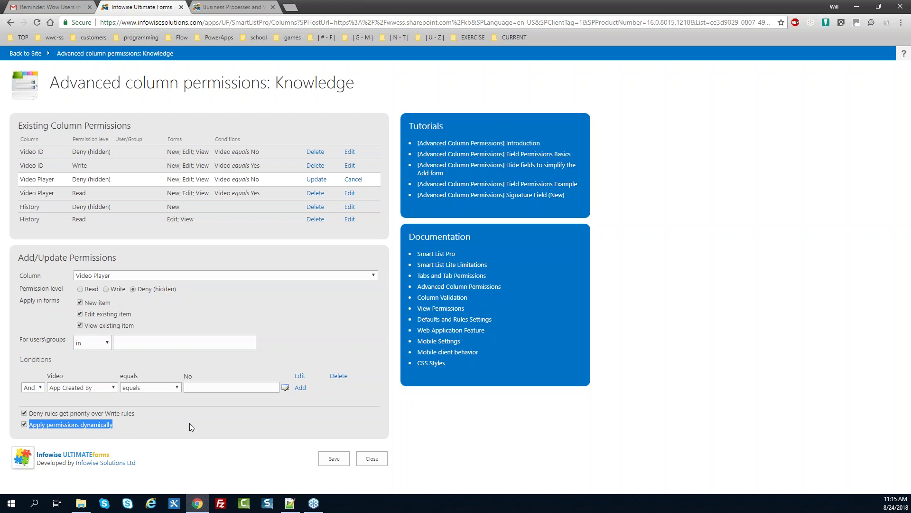
Review the Video Player Read rule and the History rule for the New form, and close the column permissions without saving
left_click_drag(268, 195, 159, 198)
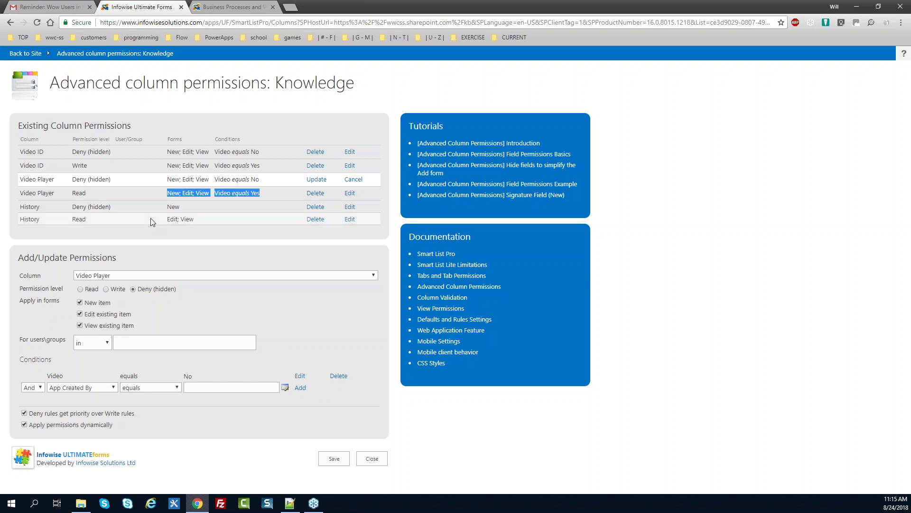
left_click_drag(45, 212, 21, 207)
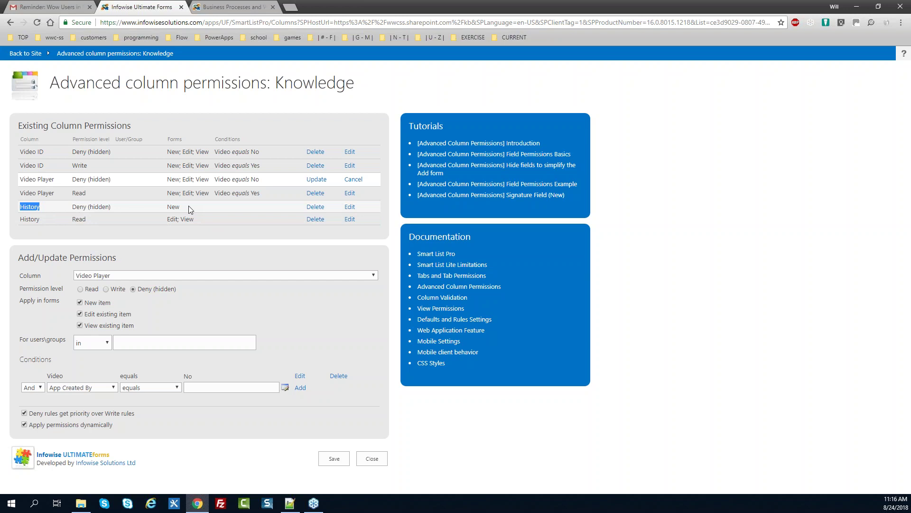
left_click_drag(189, 207, 24, 205)
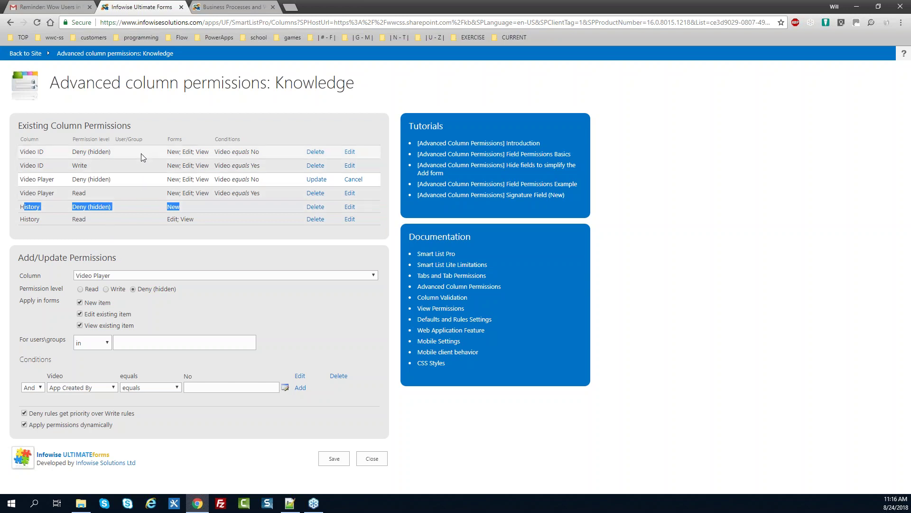
left_click(372, 458)
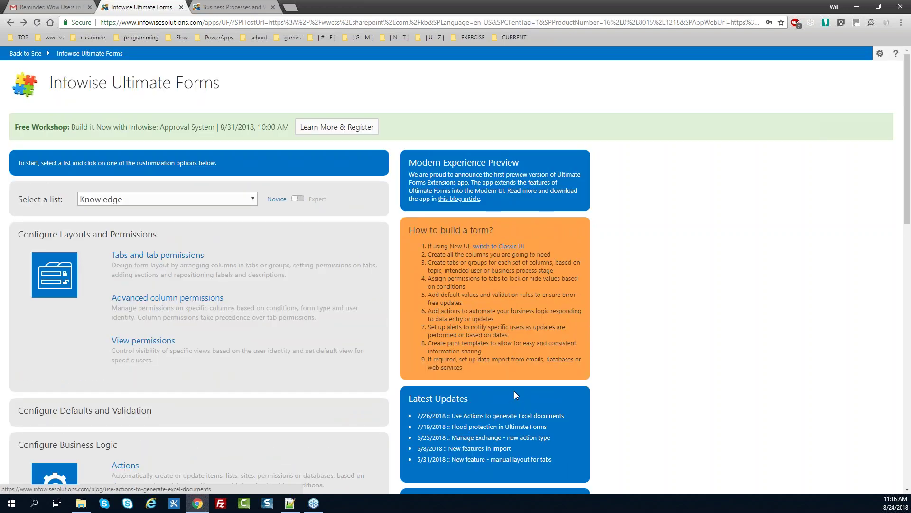
Examine the Department column's connected lookup settings, including its data source and parent filter, and close them without updating
left_click_drag(909, 197, 886, 431)
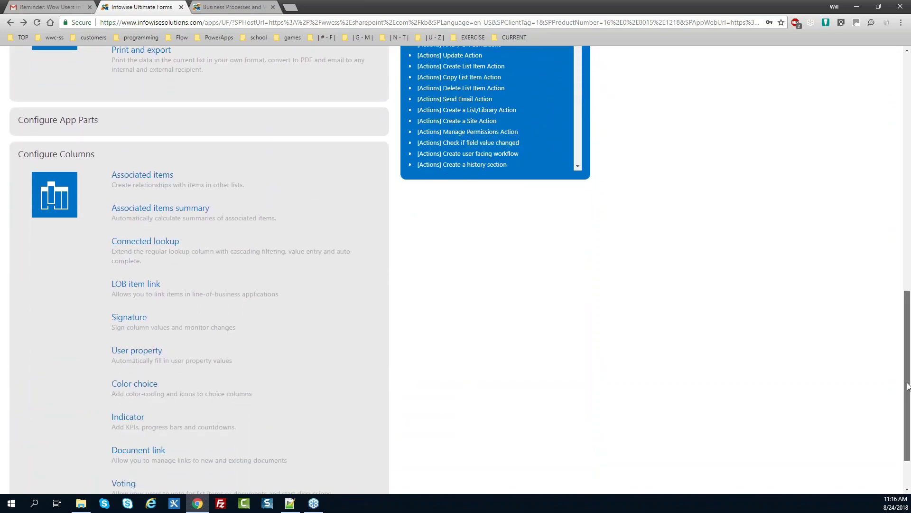
scroll(909, 401, "down", 1)
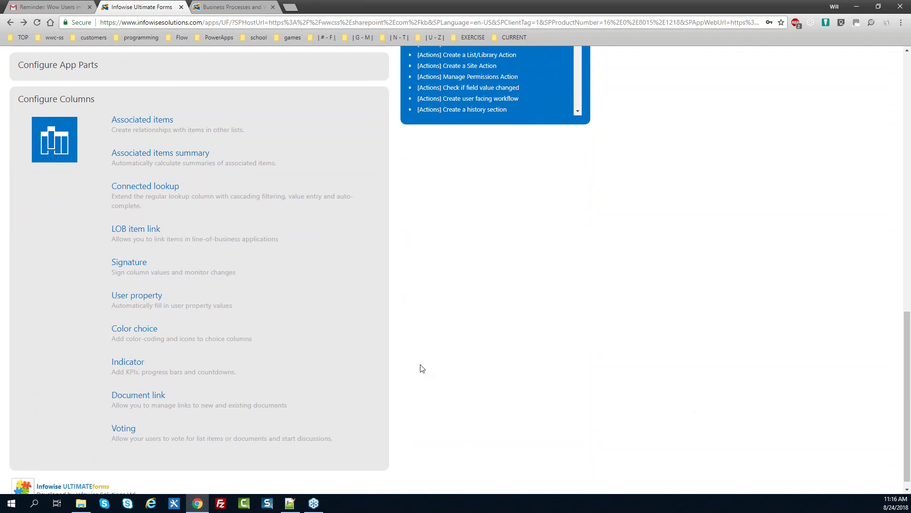
left_click(151, 188)
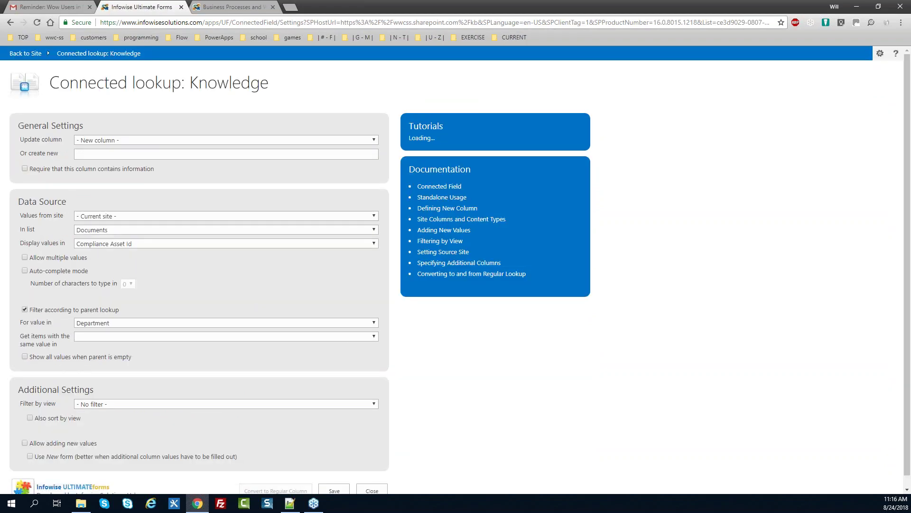
left_click(184, 140)
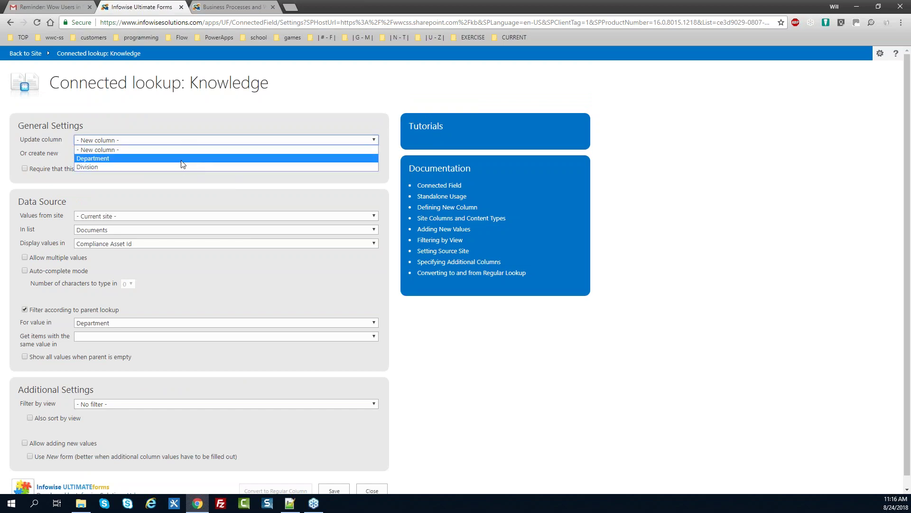
left_click(183, 159)
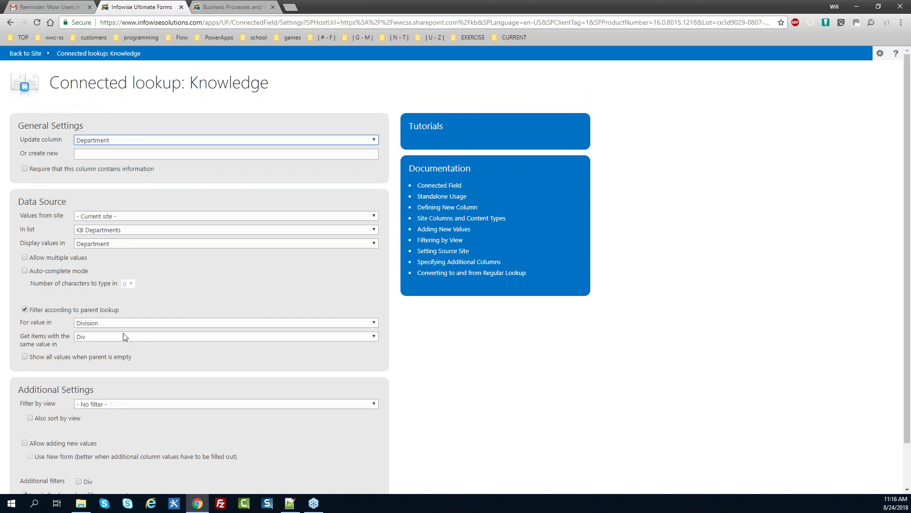
left_click_drag(907, 236, 909, 285)
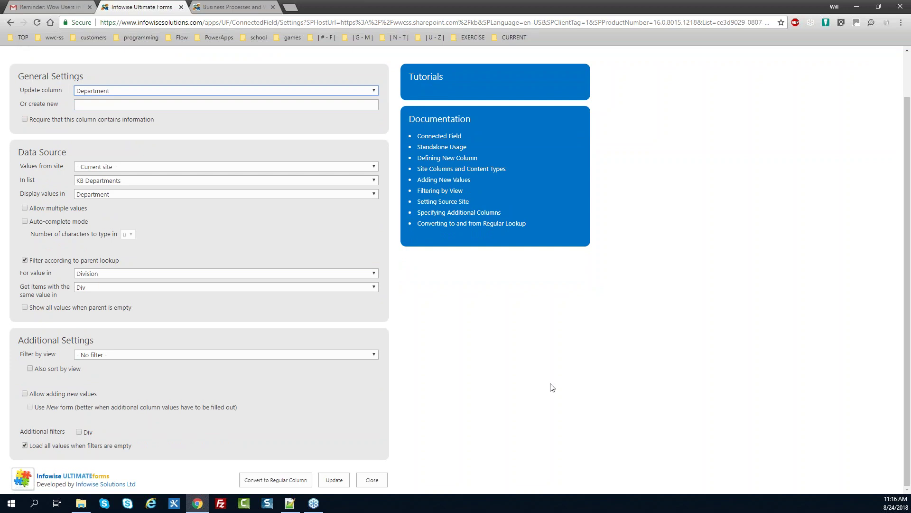
left_click(373, 479)
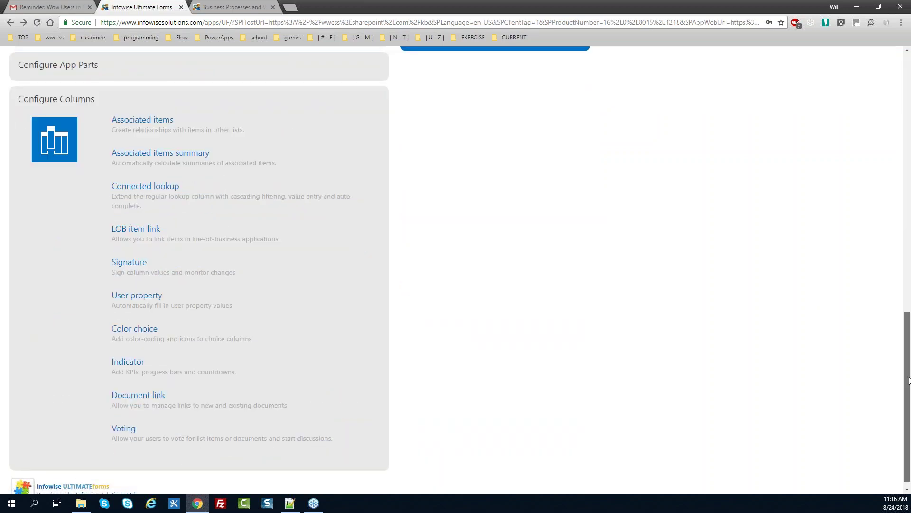
Open the Color choice column settings and load the Category column to review its choices and icons
scroll(909, 349, "up", 2)
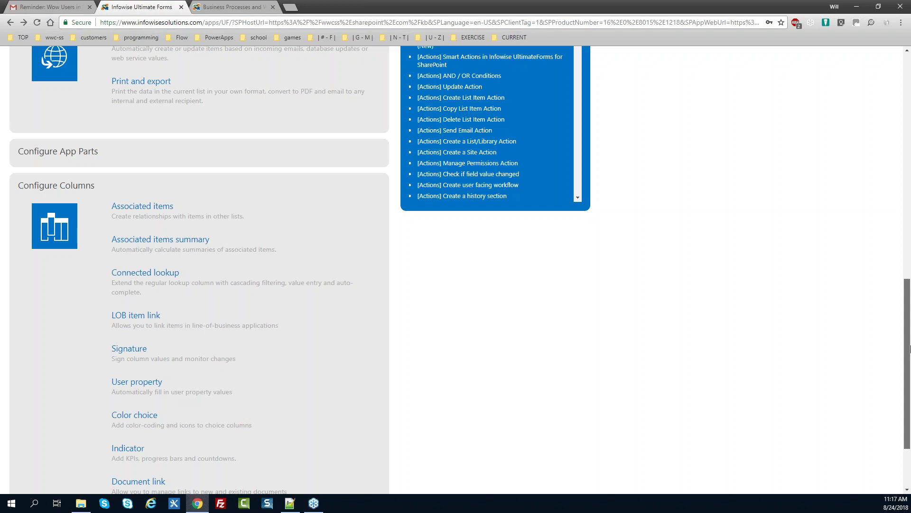
scroll(909, 349, "down", 1)
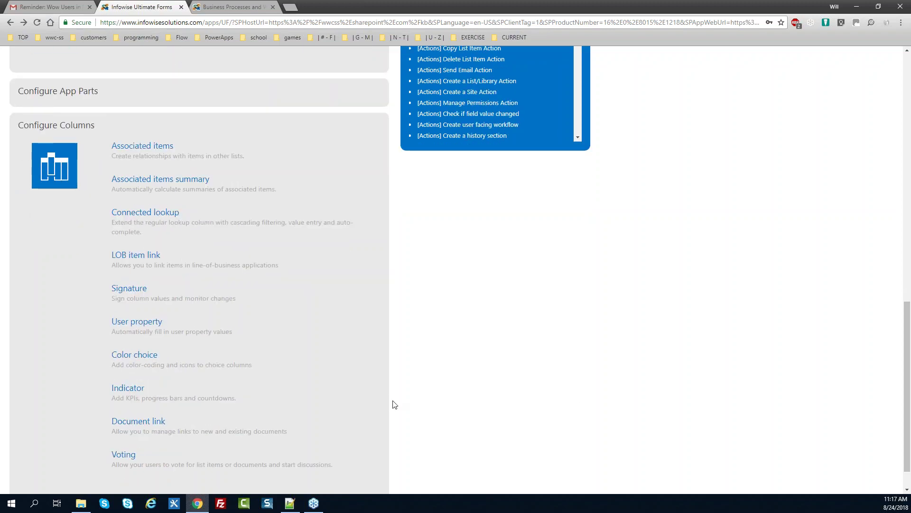
left_click(143, 357)
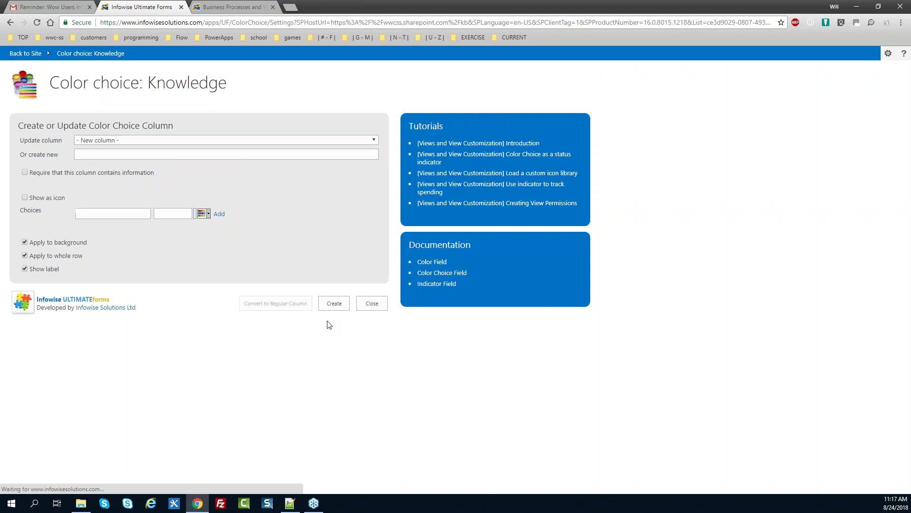
left_click(375, 141)
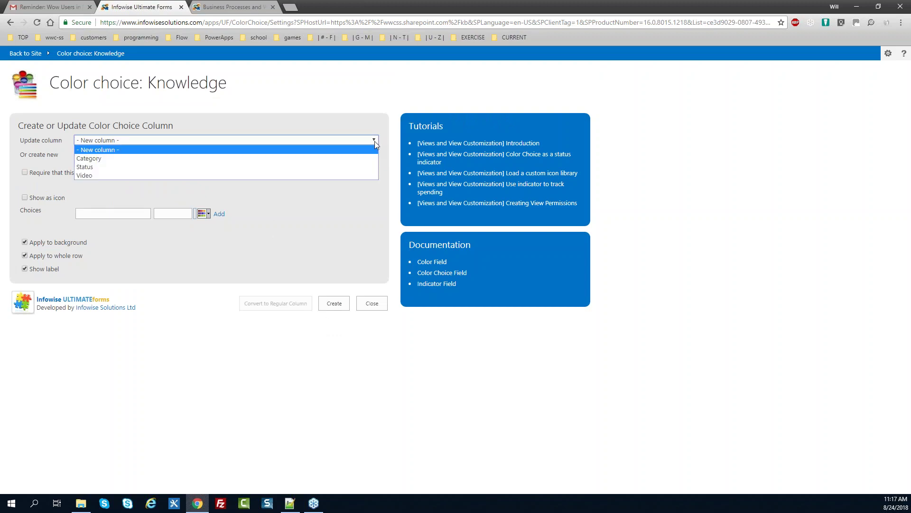
left_click(371, 158)
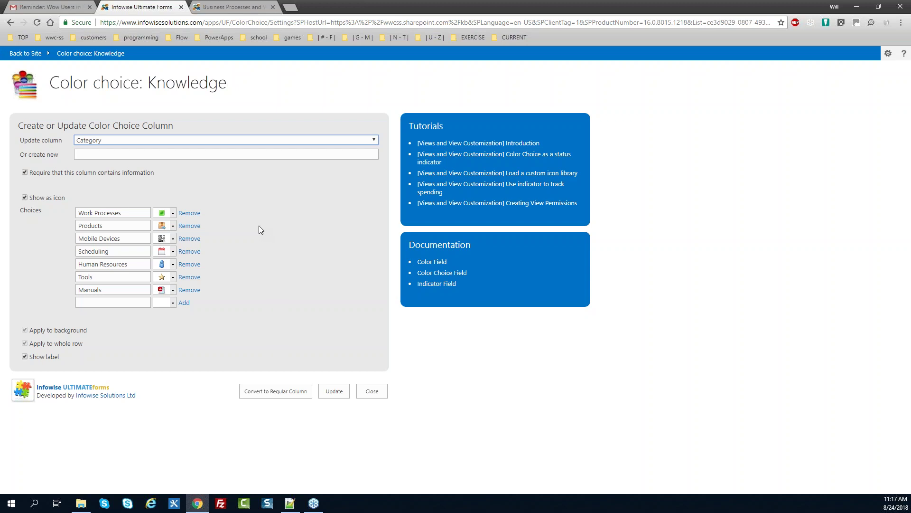
Browse the five icon sets available for the Work Processes choice, and close the Color choice settings without updating
left_click(173, 214)
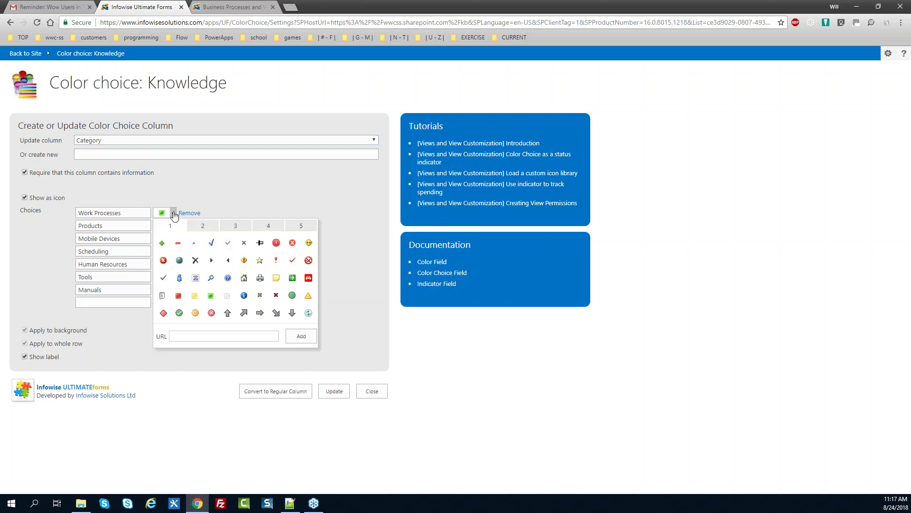
left_click(204, 226)
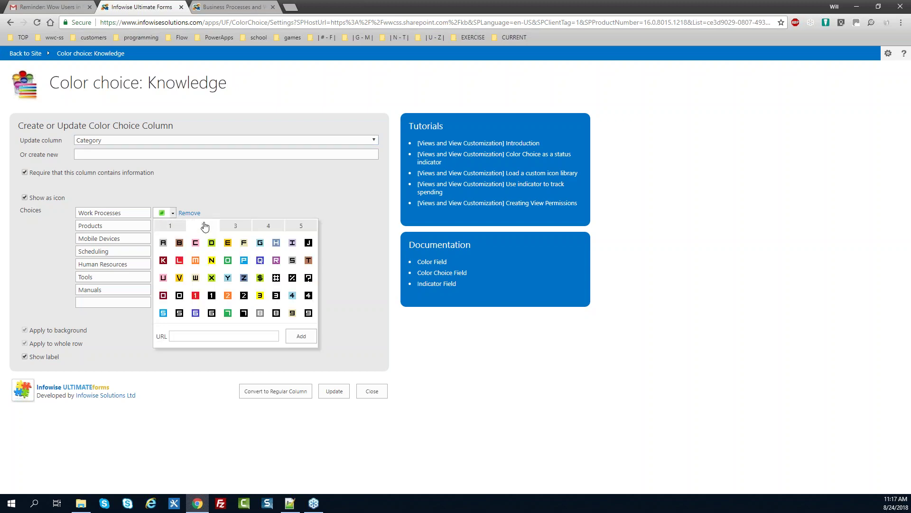
left_click(235, 228)
left_click(268, 229)
left_click(296, 230)
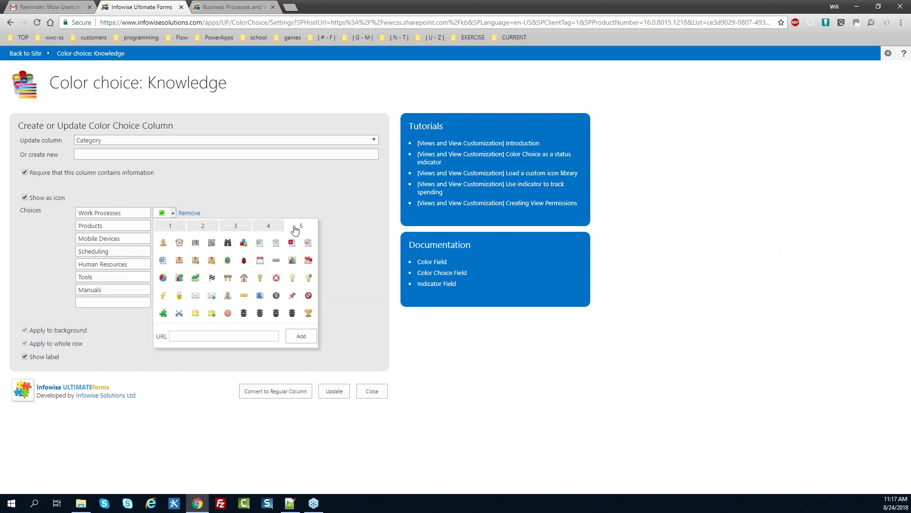
left_click(174, 227)
left_click(238, 194)
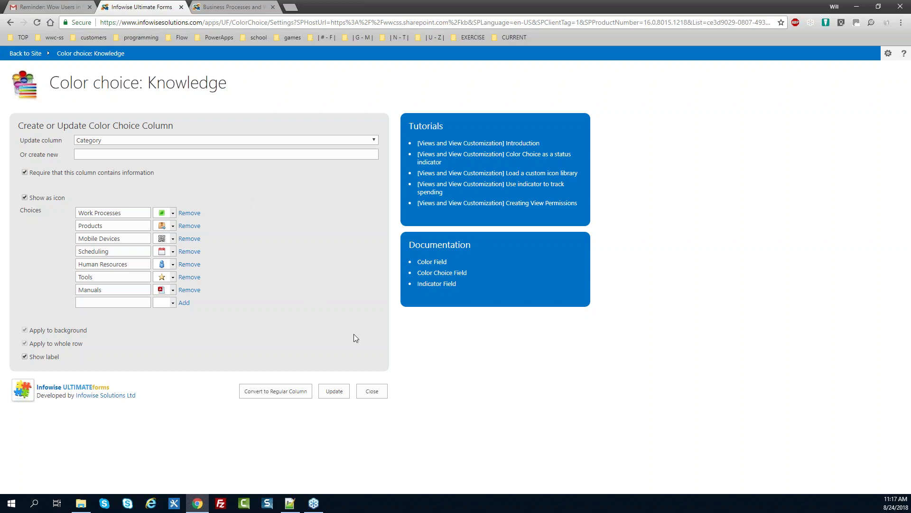
left_click(372, 392)
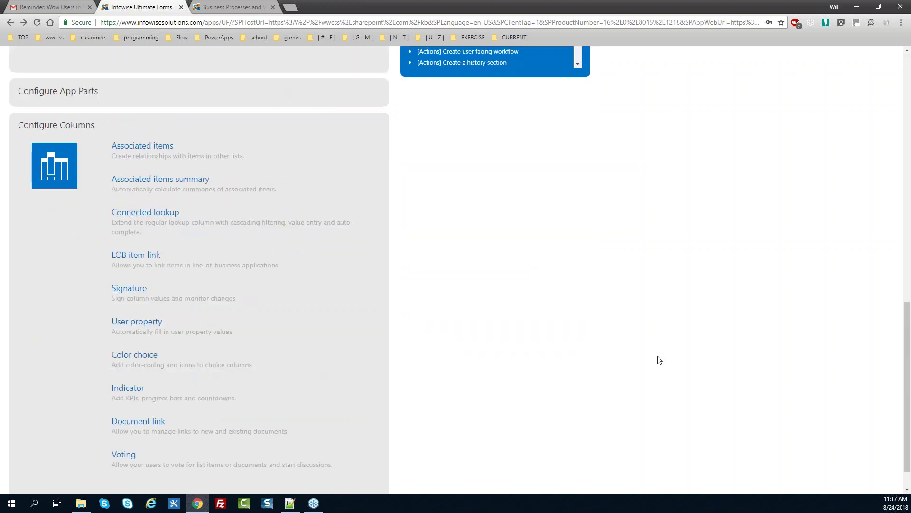
Open the Knowledge list's actions and examine the conditions of the Update History if Status Change action
scroll(910, 360, "down", 1)
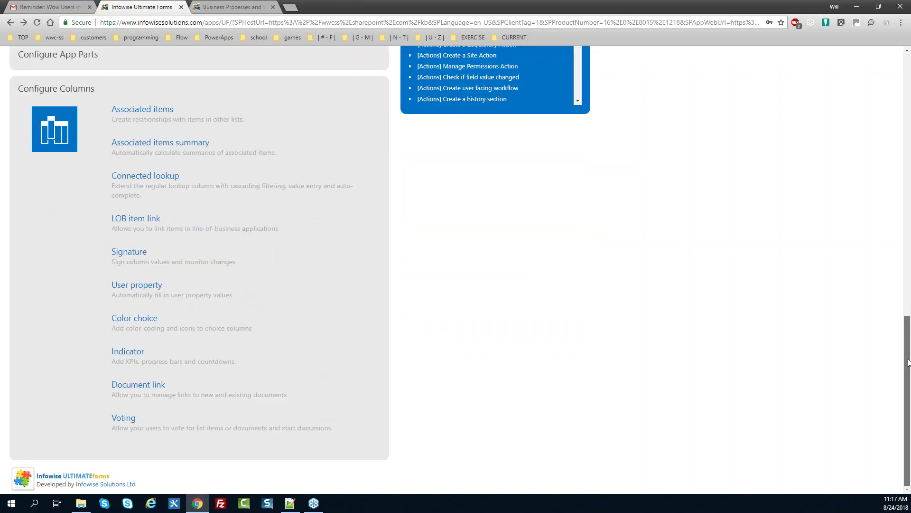
left_click_drag(907, 362, 889, 161)
scroll(463, 195, "up", 1)
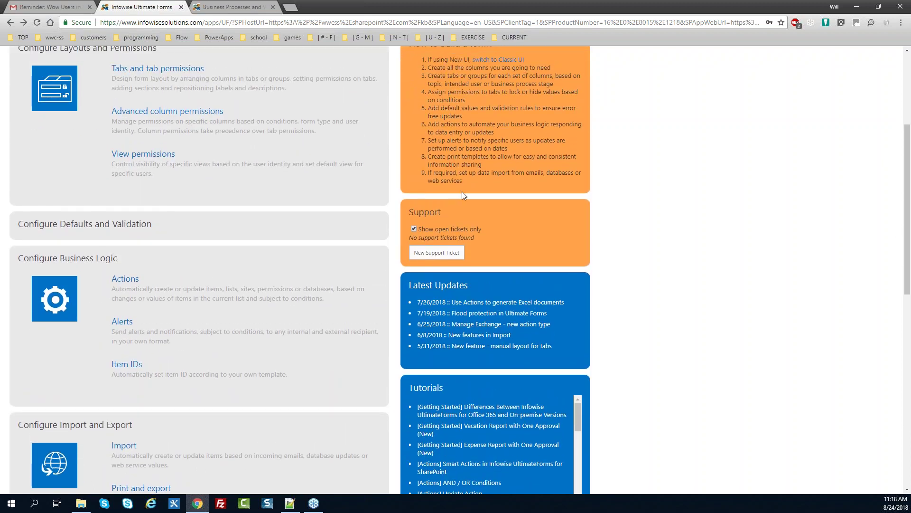
left_click(134, 283)
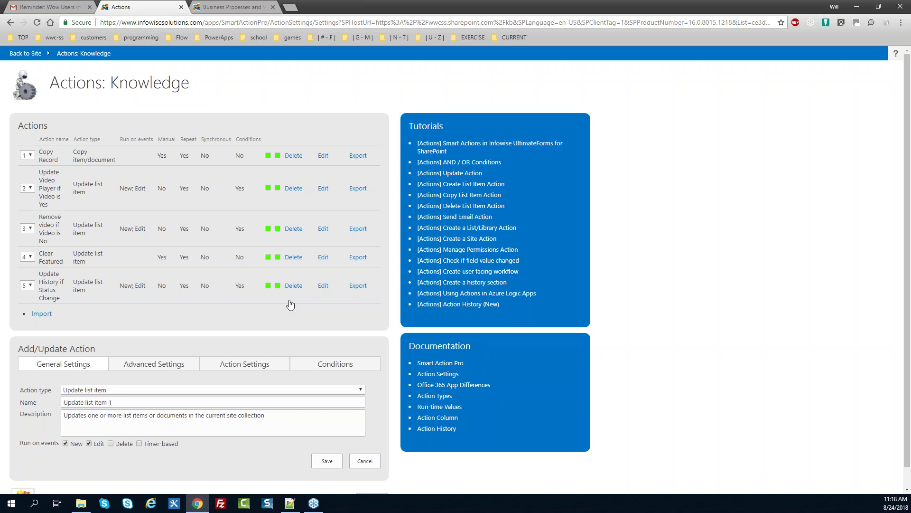
left_click(323, 285)
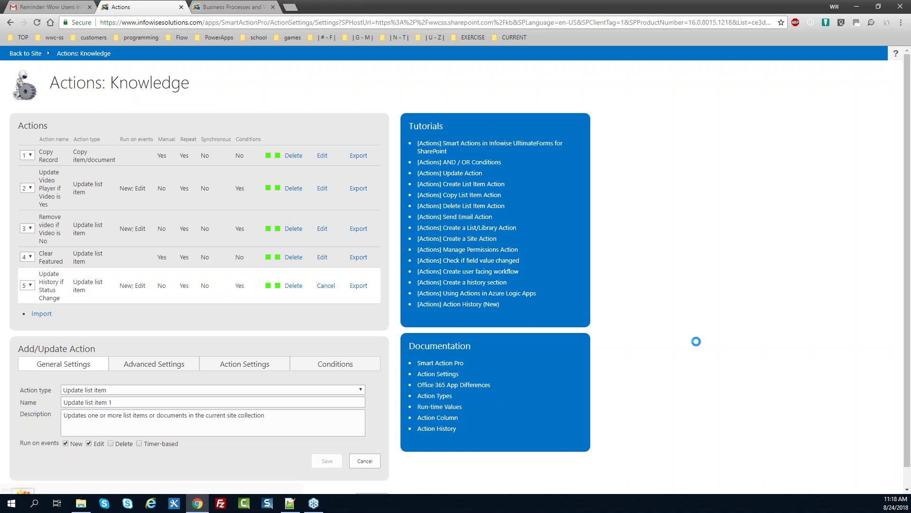
scroll(822, 402, "down", 1)
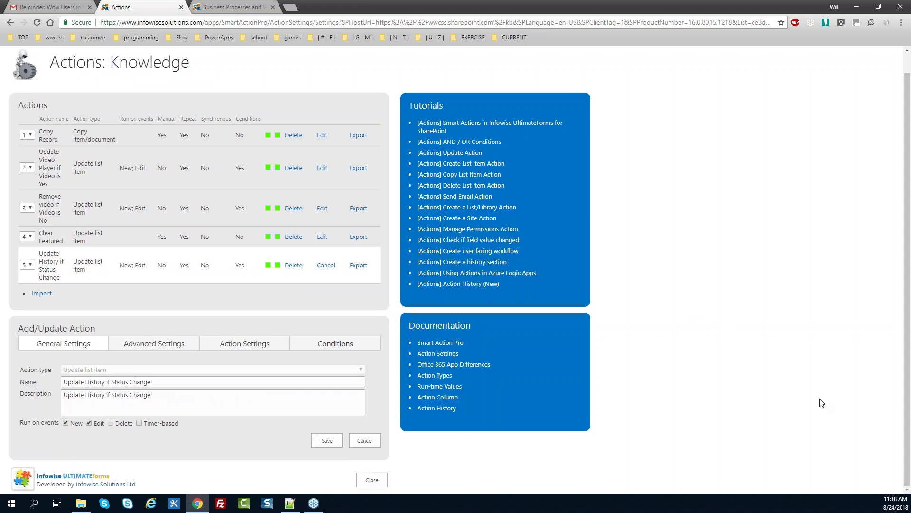
left_click(345, 348)
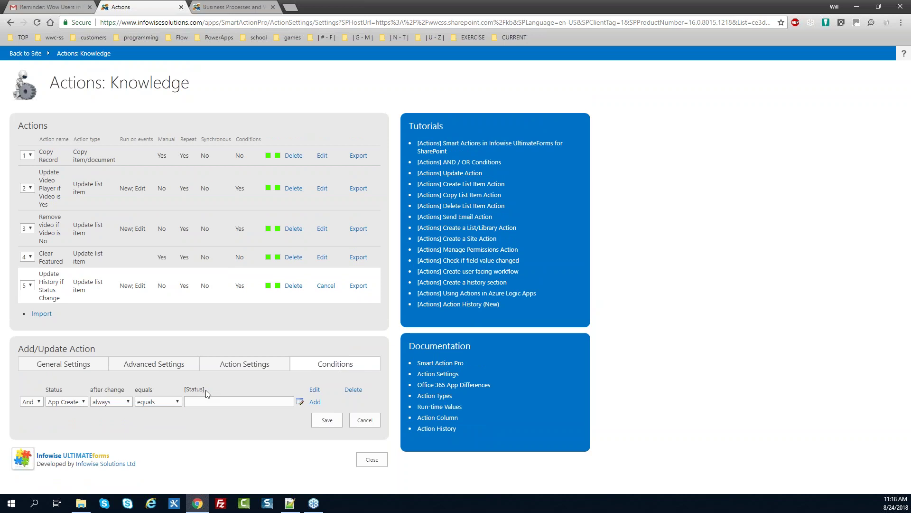
Examine the HTML value the status change action sets in the History column, and review the action's run events
left_click(224, 365)
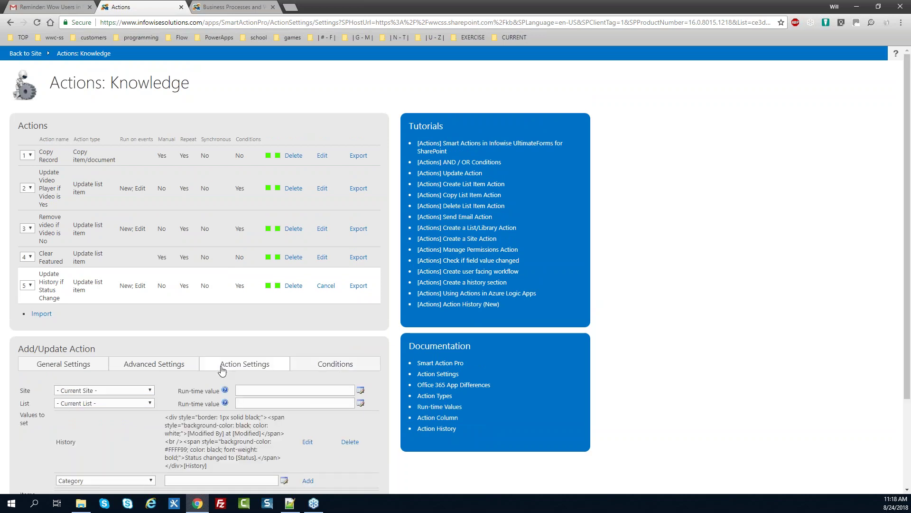
left_click_drag(211, 469, 255, 421)
left_click_drag(904, 315, 909, 396)
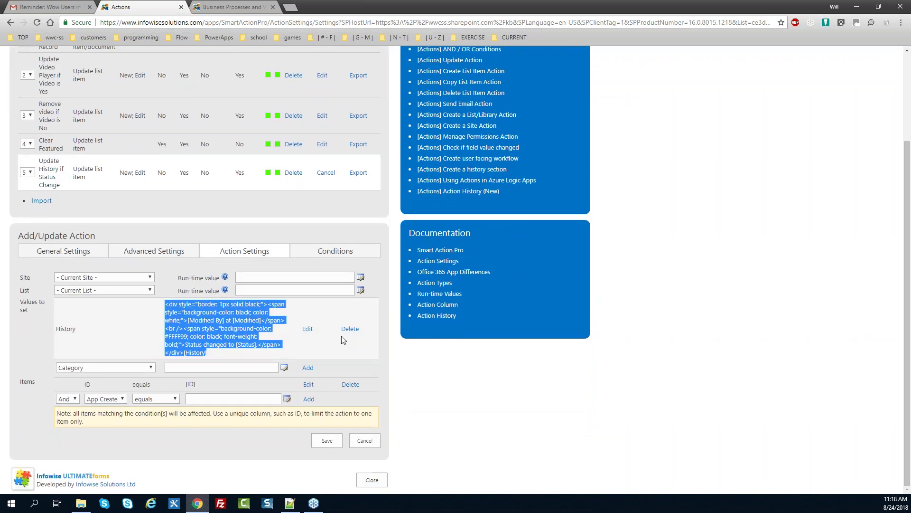
left_click(88, 254)
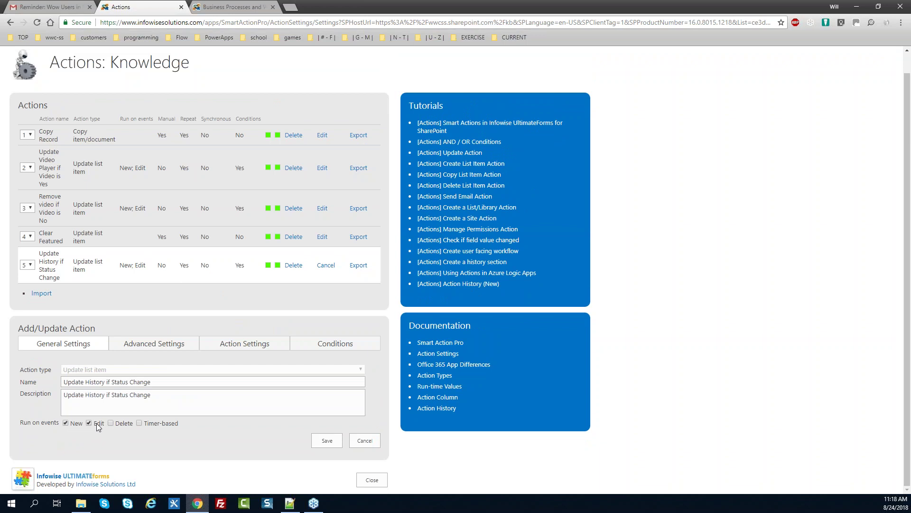
Open the Update Video Player if Video is Yes action and examine the iframe value it sets in the Video Player column
left_click(322, 169)
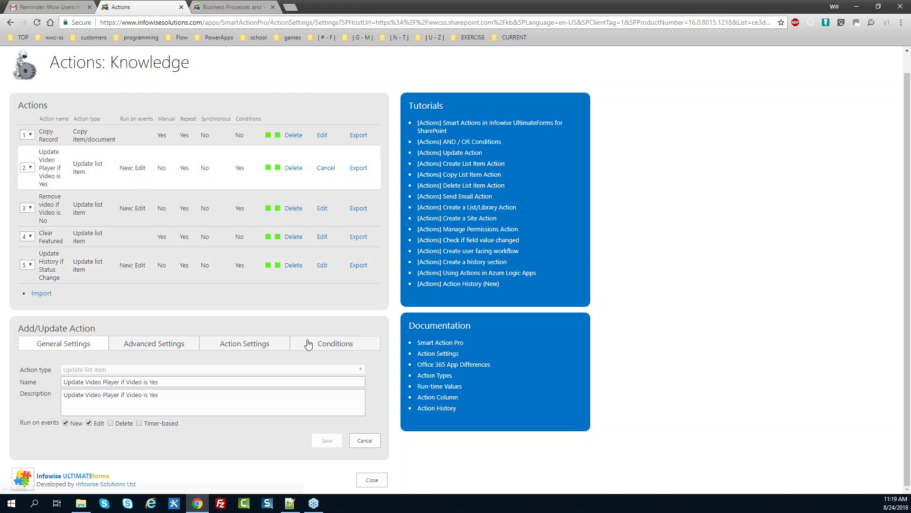
left_click(280, 344)
scroll(280, 345, "down", 2)
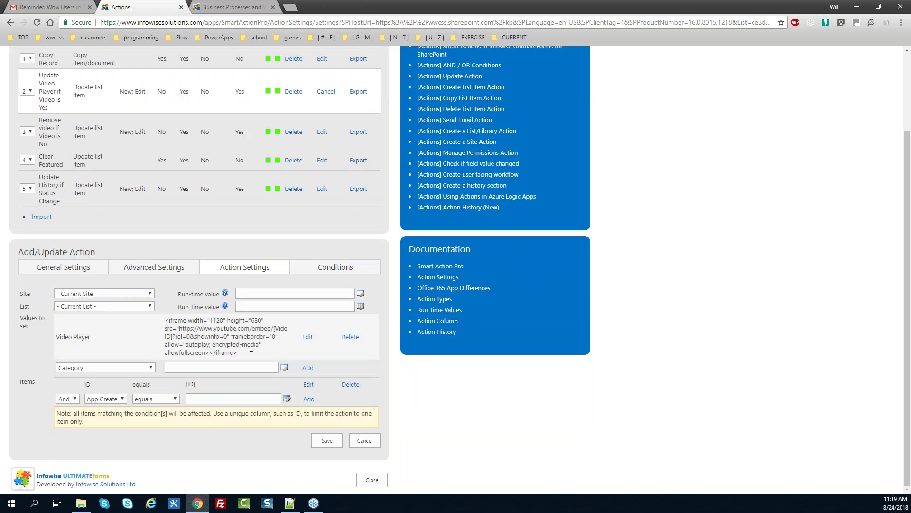
Try adding the Link and Division columns to the Video Player value, browse the available functions, and discard the action's changes
left_click_drag(274, 328, 173, 338)
left_click(307, 336)
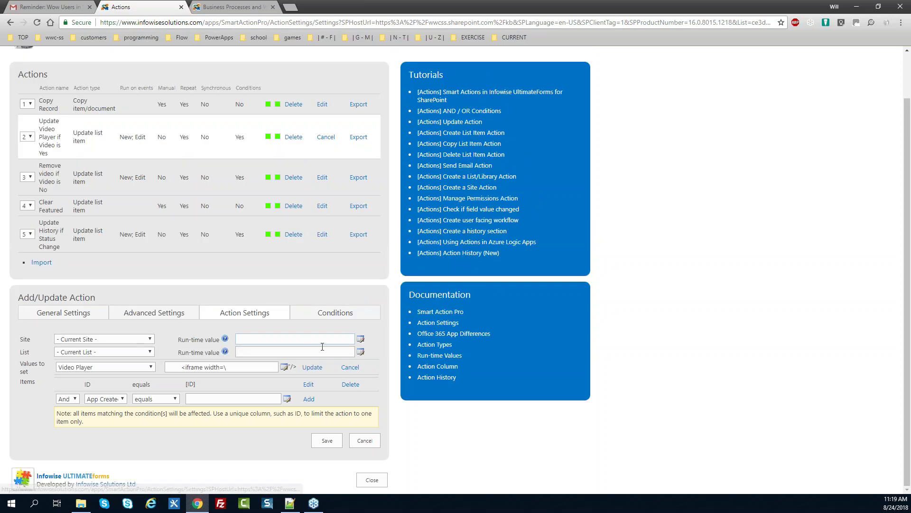
left_click(284, 367)
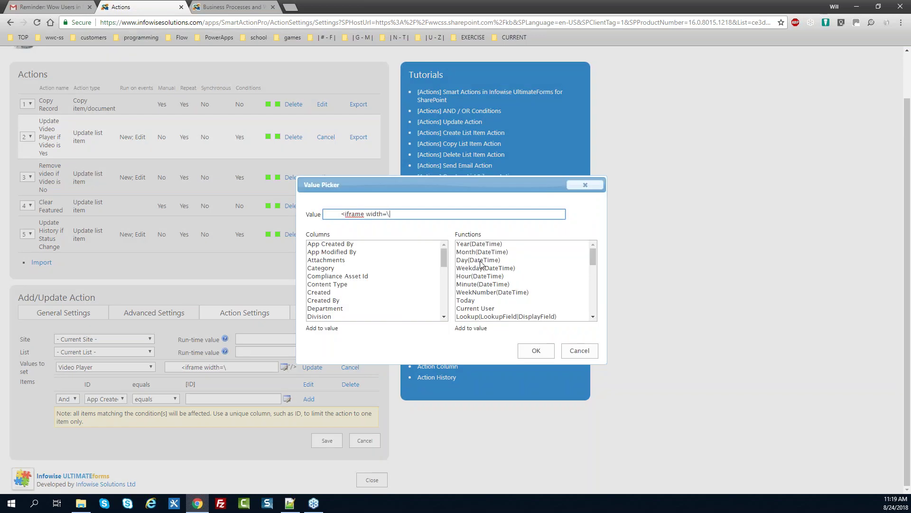
mouse_move(443, 258)
left_mouse_down()
mouse_move(442, 291)
mouse_move(446, 273)
left_mouse_up()
double_click(351, 278)
double_click(395, 273)
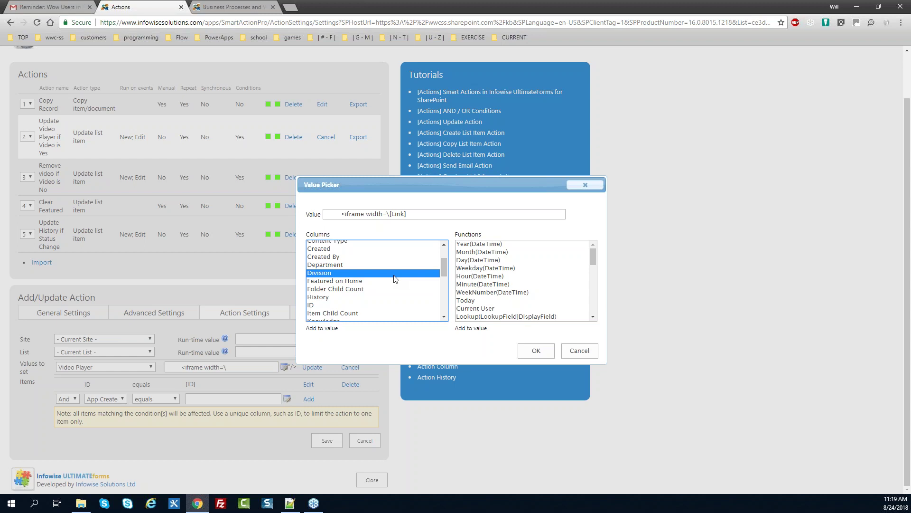
left_click_drag(593, 258, 592, 267)
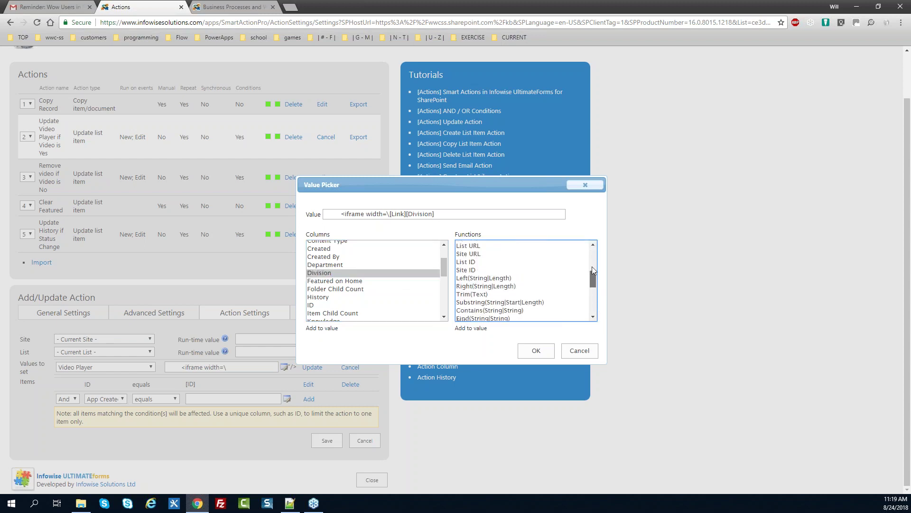
left_click(579, 350)
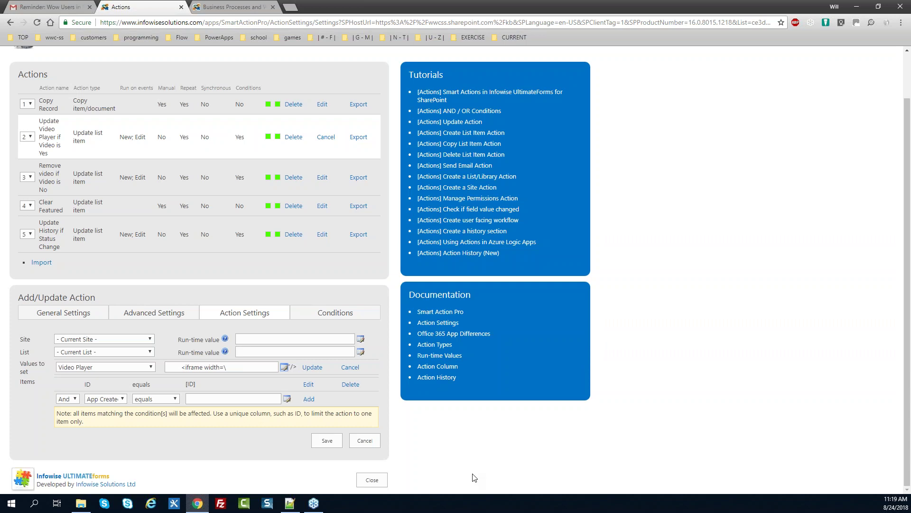
left_click(368, 440)
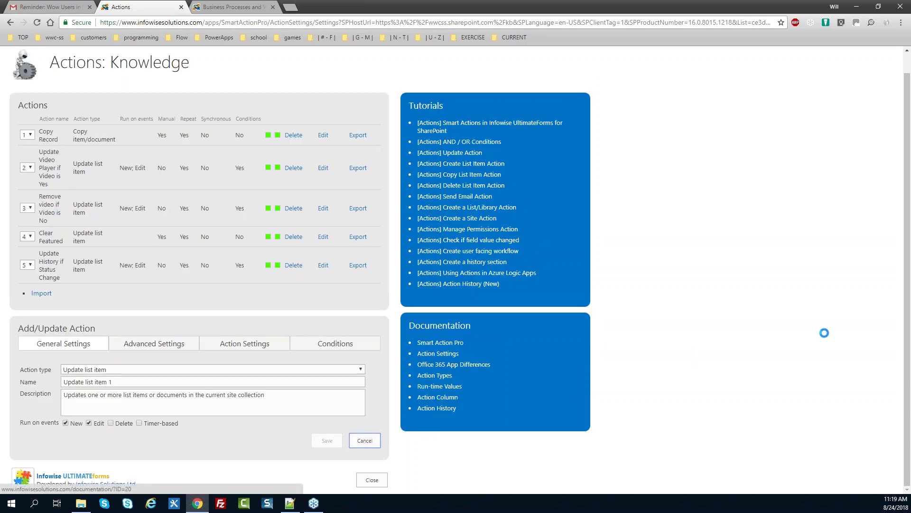
Close the Knowledge list's action settings and return to the Knowledge Base home page
scroll(908, 277, "up", 1)
scroll(908, 276, "down", 1)
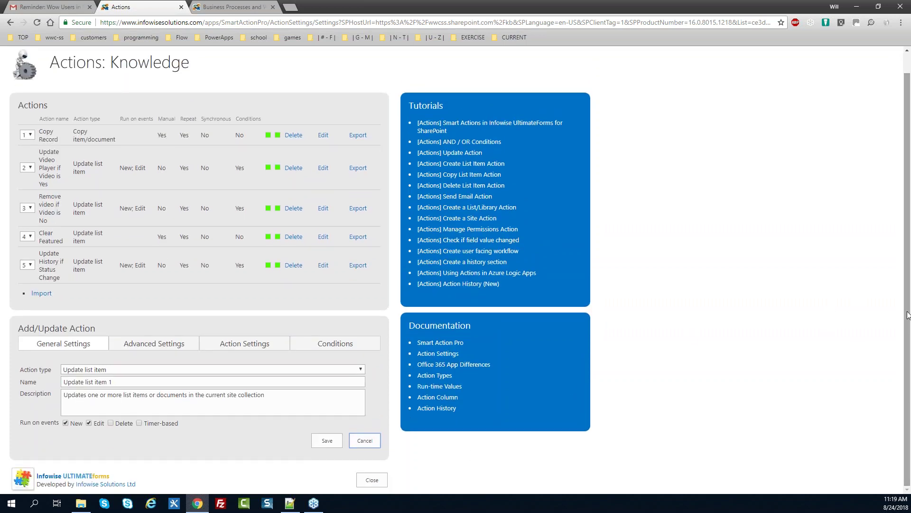
left_click(373, 479)
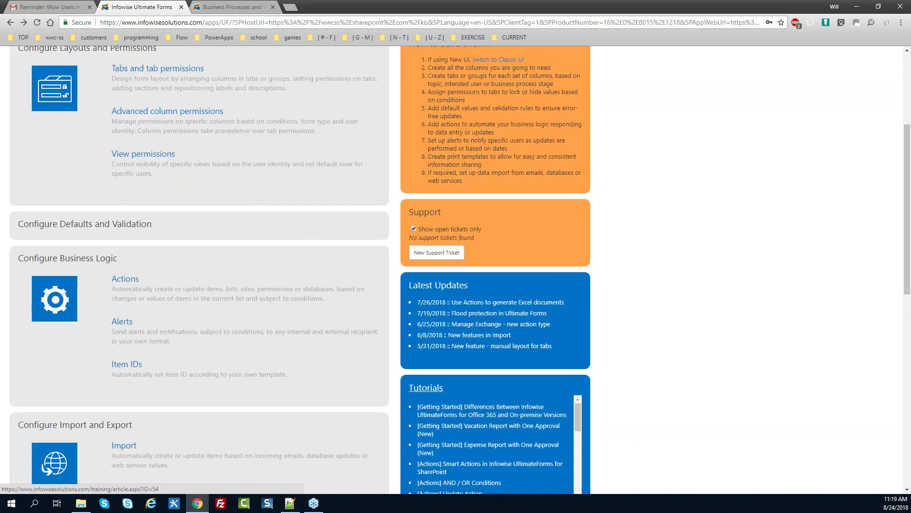
scroll(909, 243, "up", 4)
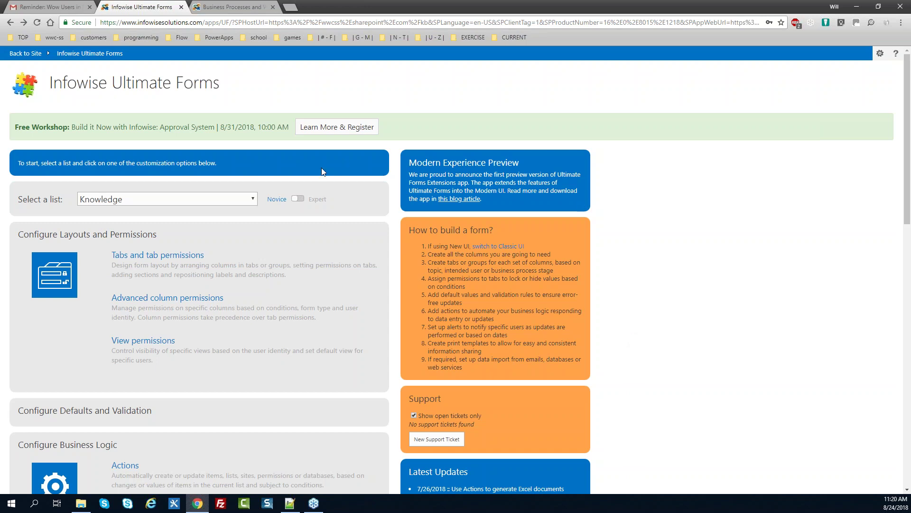
left_click(24, 55)
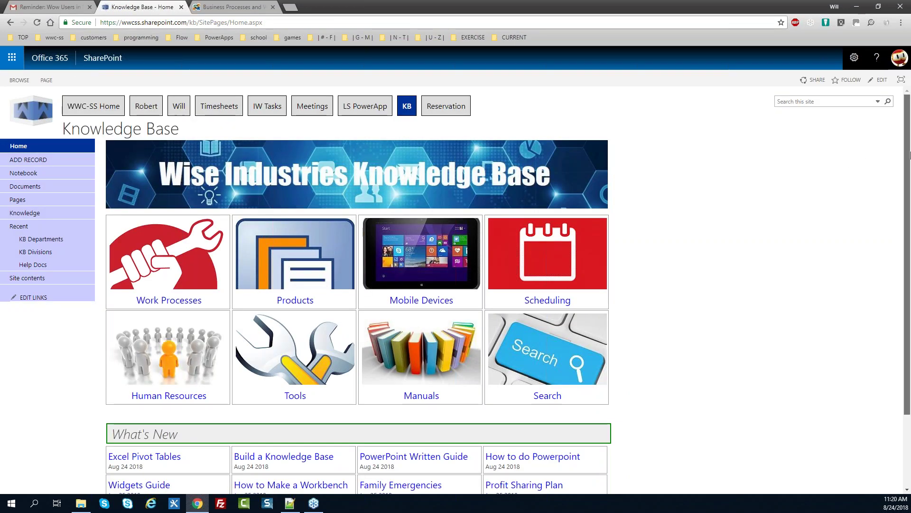
Open the Excel Pivot Tables article from the What's New section for editing
scroll(626, 322, "down", 2)
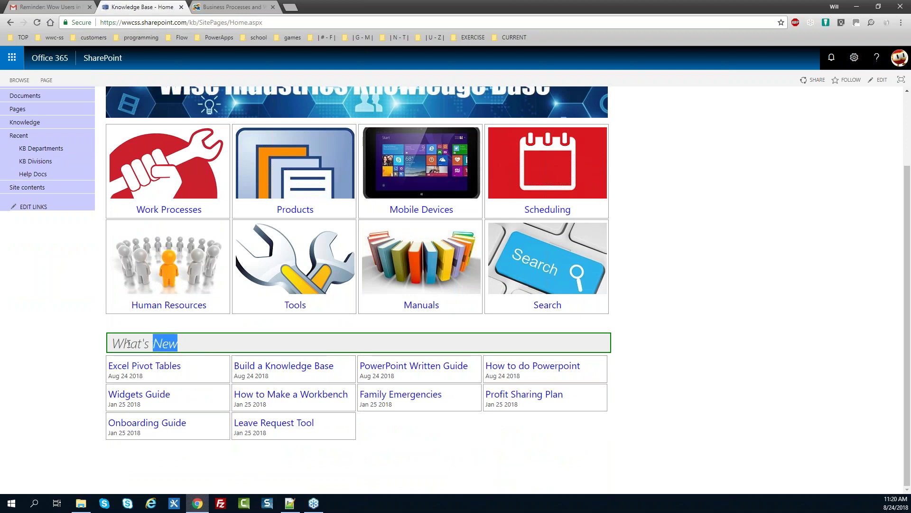
left_click_drag(129, 342, 112, 343)
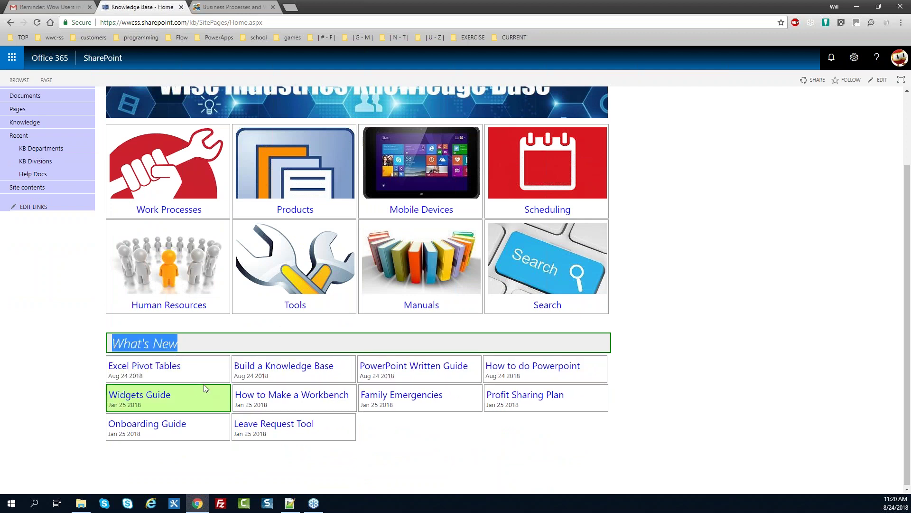
left_click(157, 370)
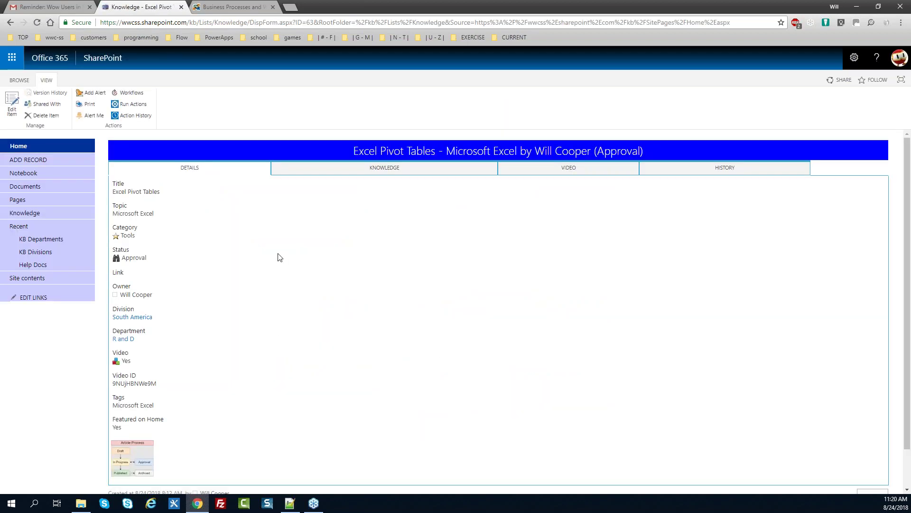
left_click(13, 107)
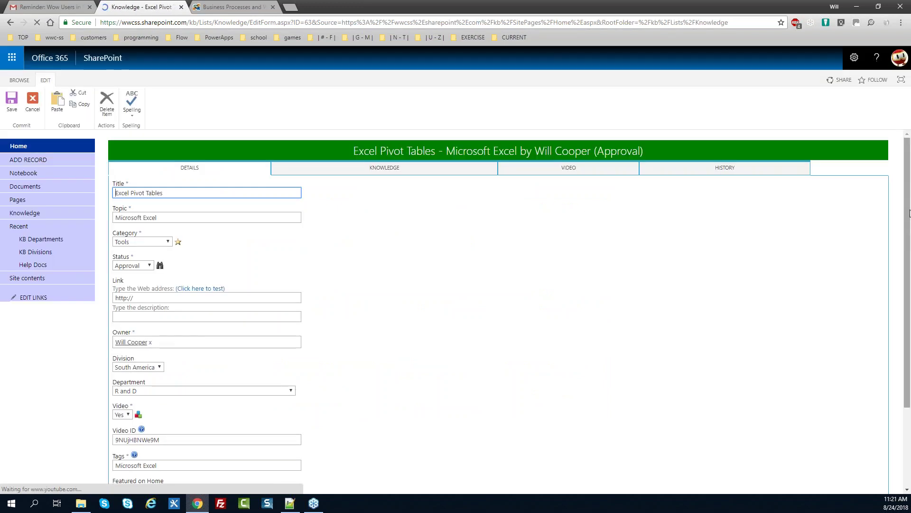
Toggle the article's Featured on Home option off and back on
scroll(909, 212, "down", 3)
left_click_drag(167, 380, 113, 374)
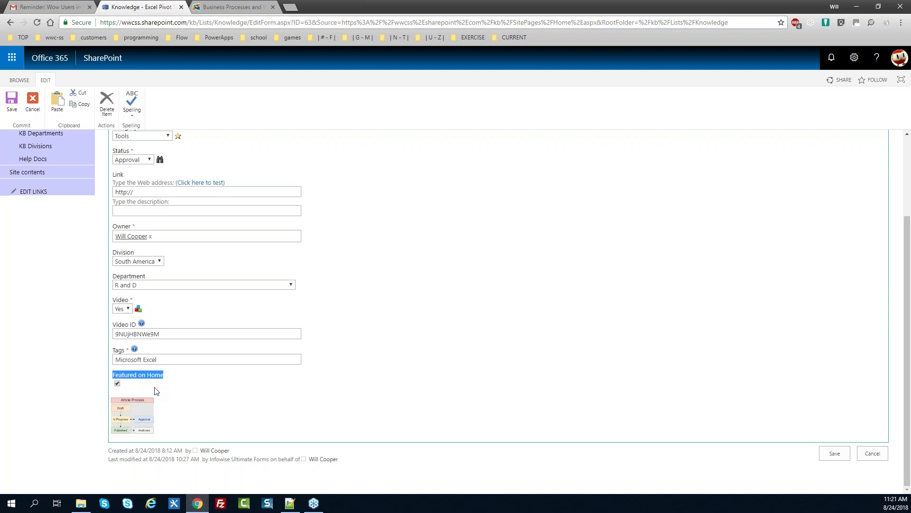
left_click(118, 384)
left_click(118, 384)
left_click_drag(908, 299, 898, 216)
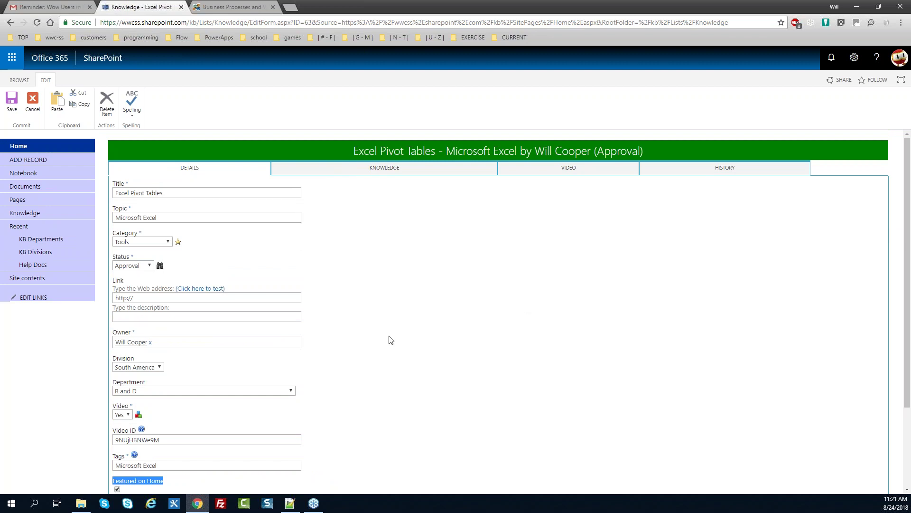
Examine the article's status change history and its explanatory note, and return to the article details
left_click(678, 167)
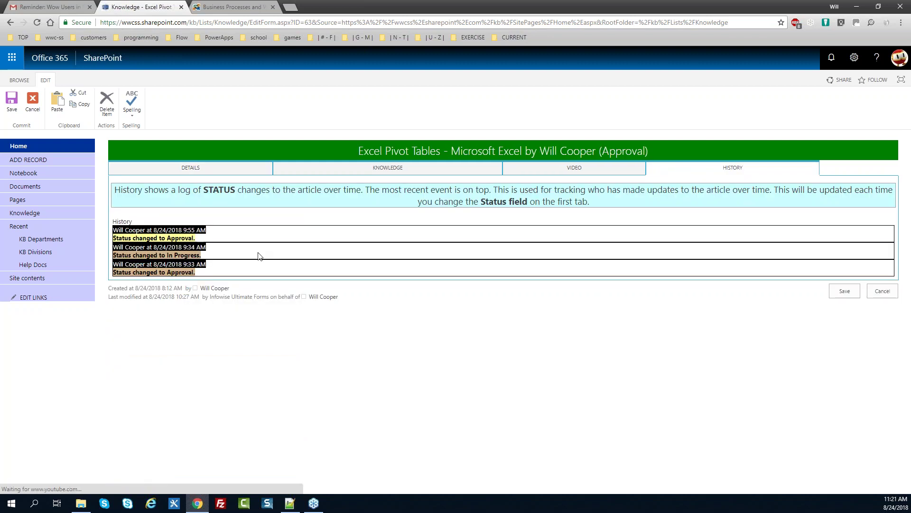
left_click_drag(127, 190, 330, 204)
left_click(216, 170)
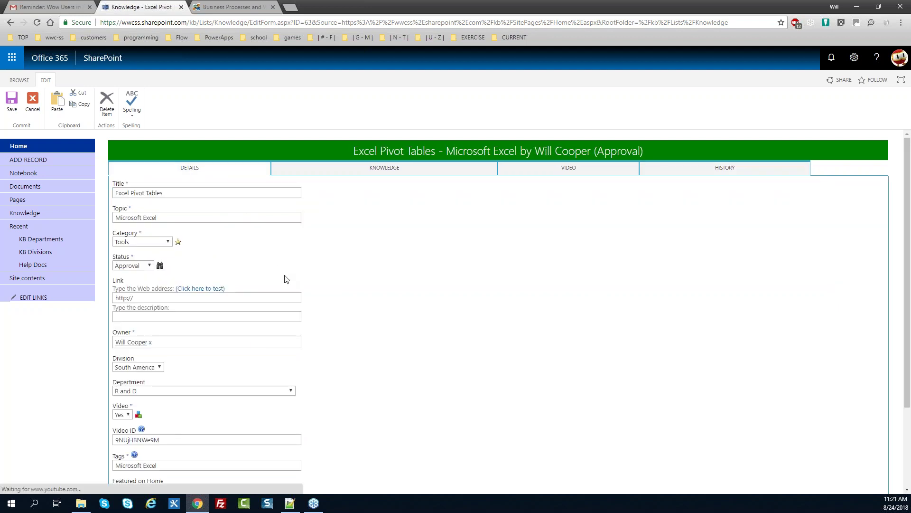
Set the article's Status to Published and save the record
left_click(149, 268)
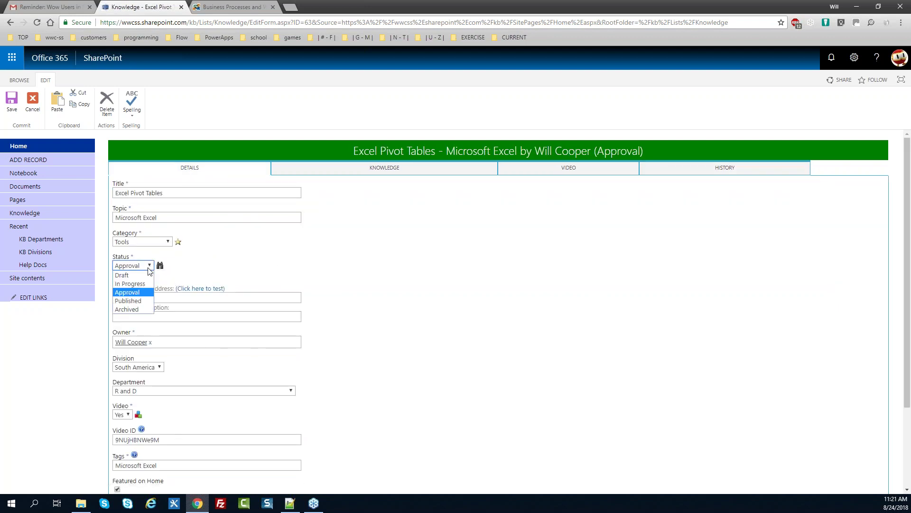
left_click(150, 301)
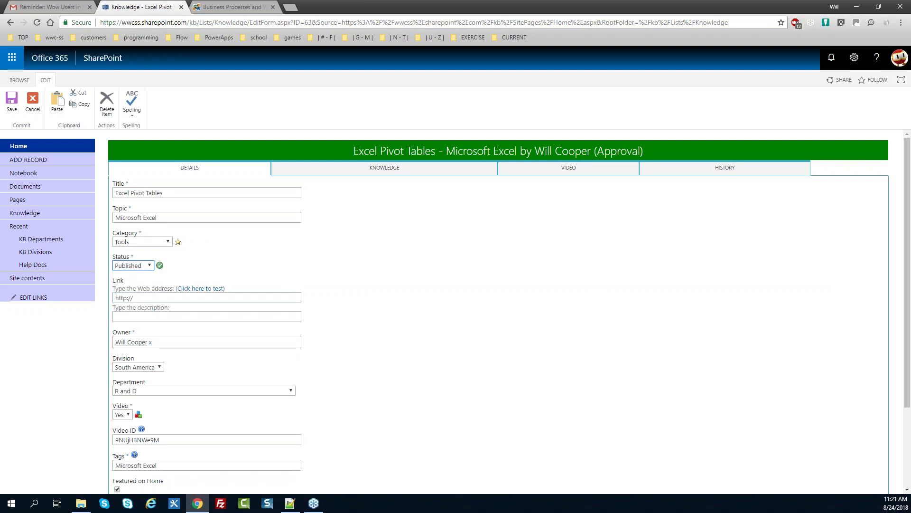
left_click(11, 101)
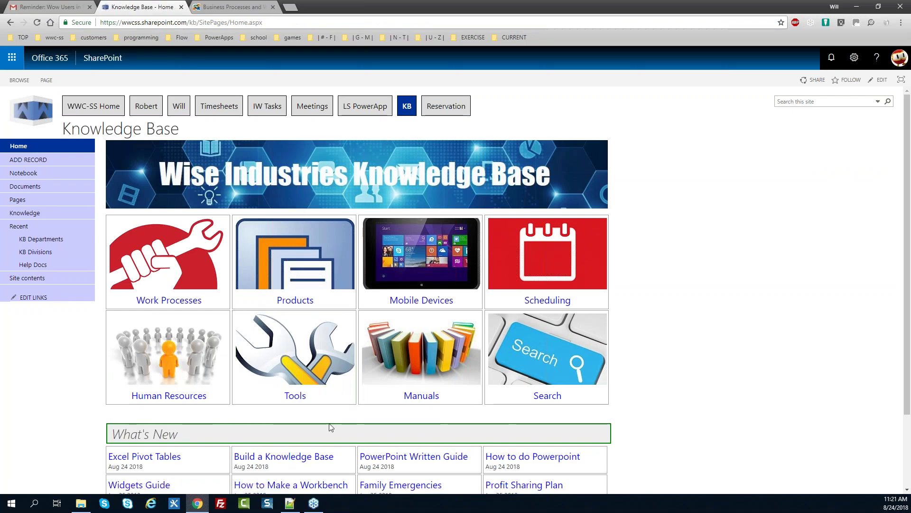
Open the KB Search page and search the Knowledge list for Excel
left_click(521, 359)
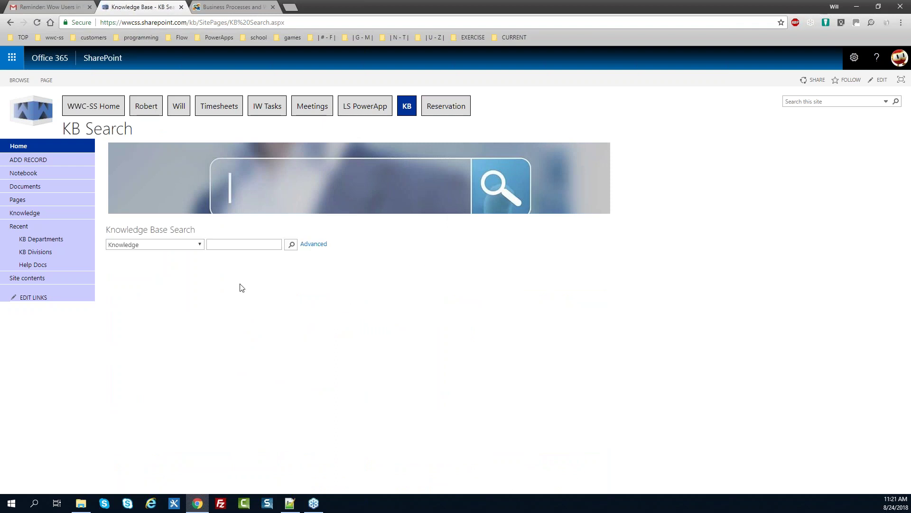
left_click(218, 244)
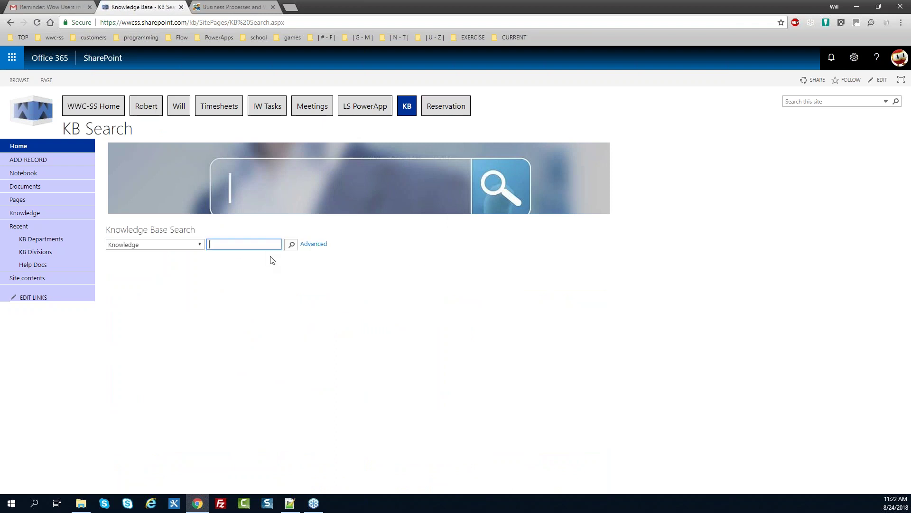
type("Excel")
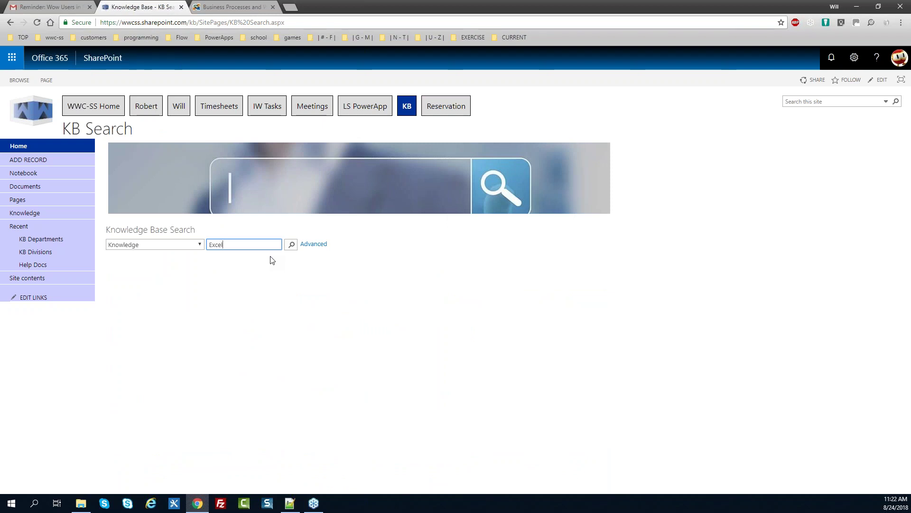
left_click(291, 245)
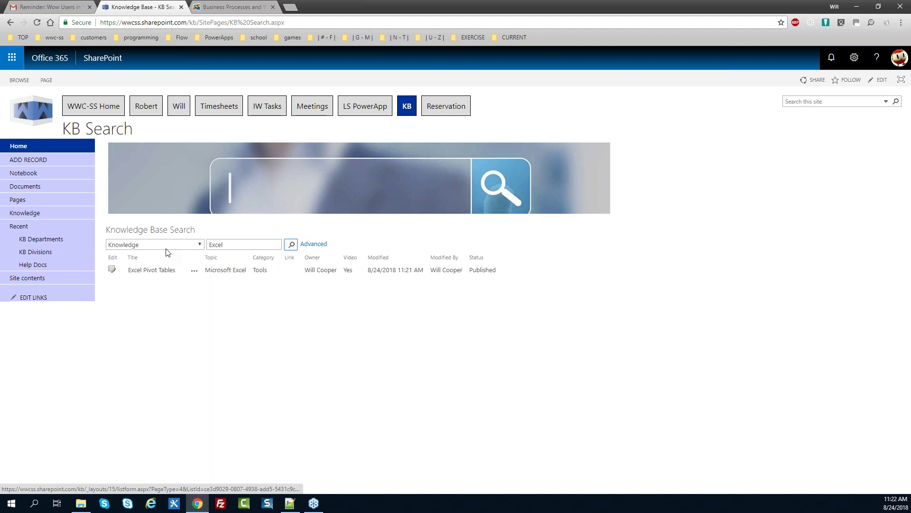
Search the Knowledge list for Microsoft
double_click(227, 244)
type("Microsoft")
left_click(291, 244)
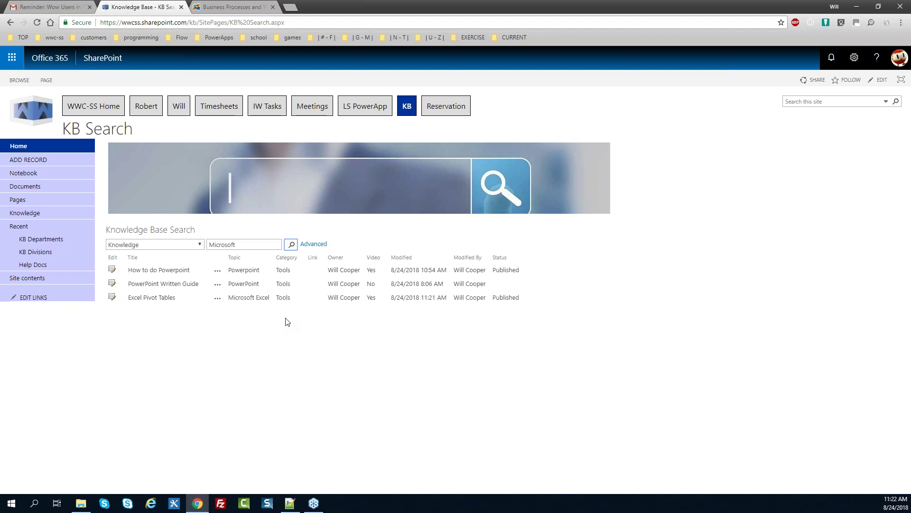
Reopen the Excel Pivot Tables article from the home page and examine the newest entry in its status history
left_click(22, 150)
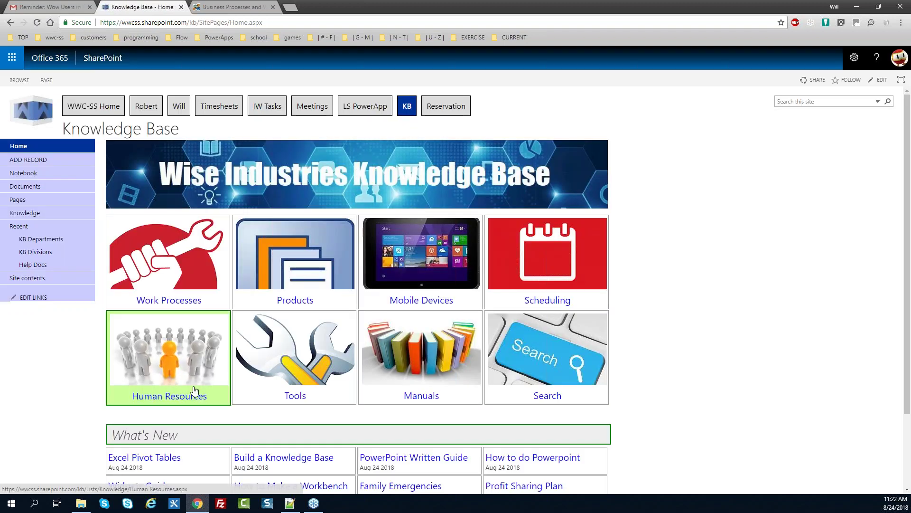
left_click(145, 456)
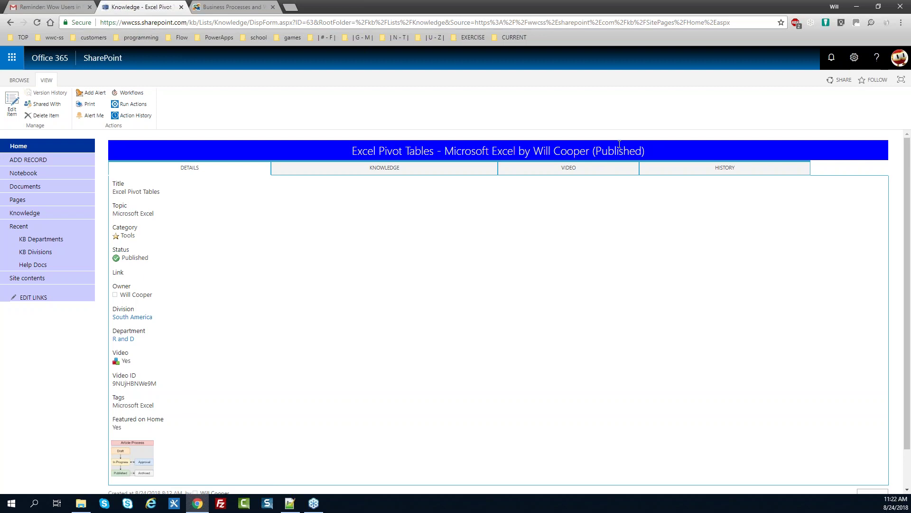
left_click(710, 172)
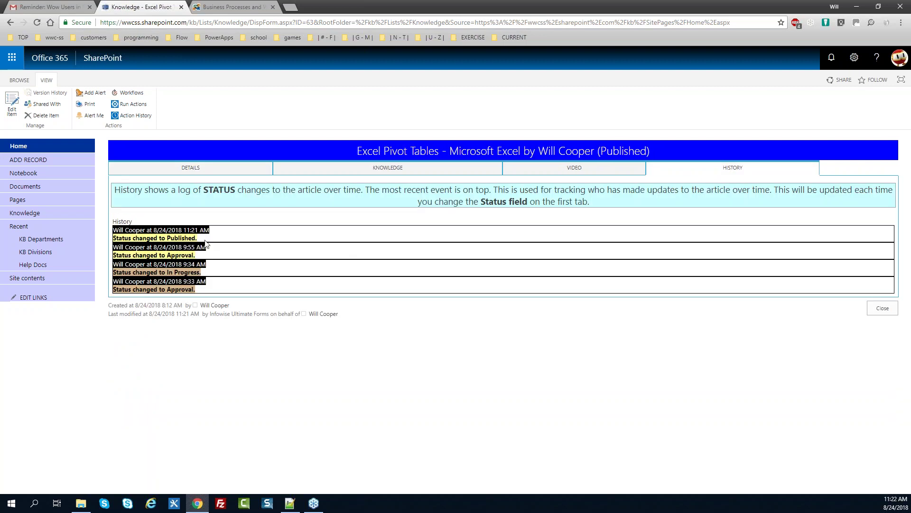
left_click_drag(206, 241, 115, 230)
left_click(264, 235)
left_click(215, 175)
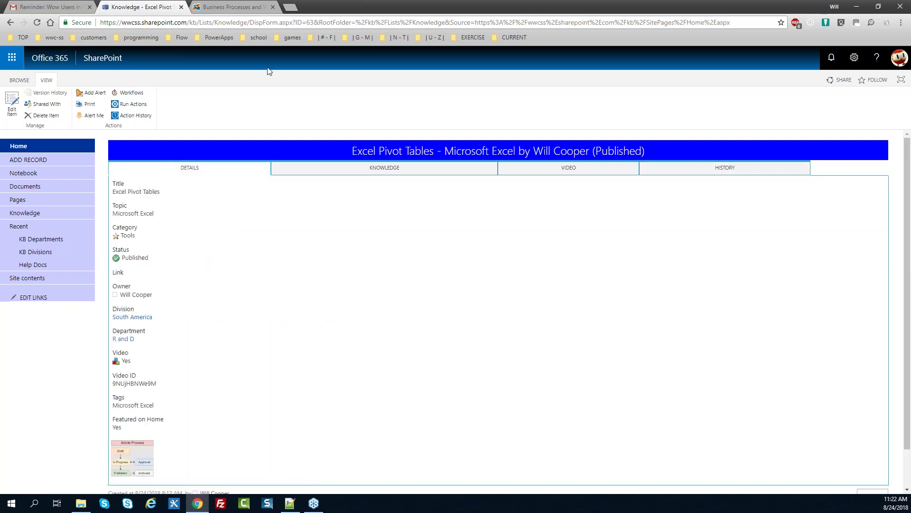
Switch to the Infowise website, open the 30-day trial download options for Office 365, and review the installation instructions
left_click(225, 8)
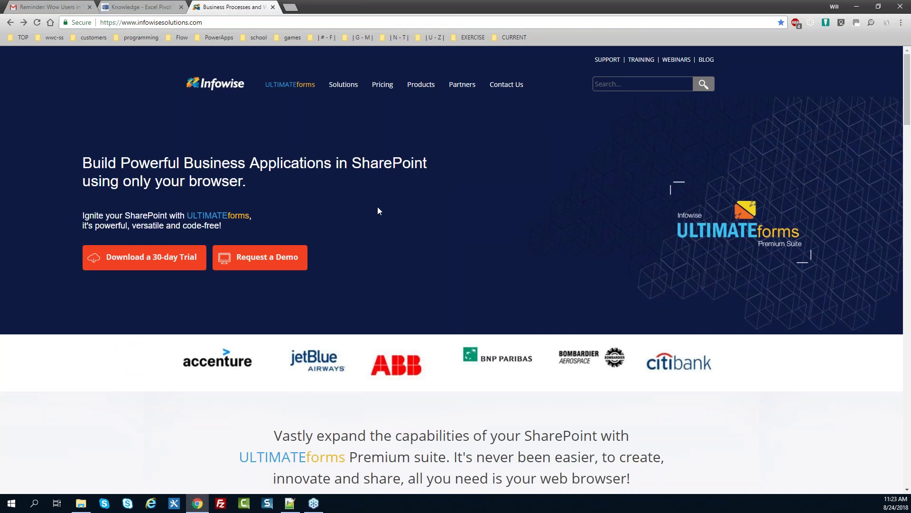
left_click(166, 260)
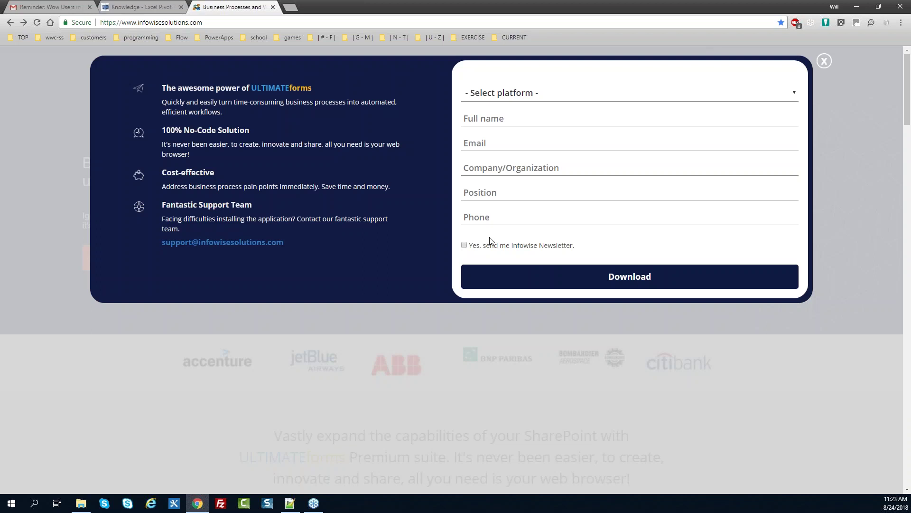
left_click(552, 93)
left_click(526, 136)
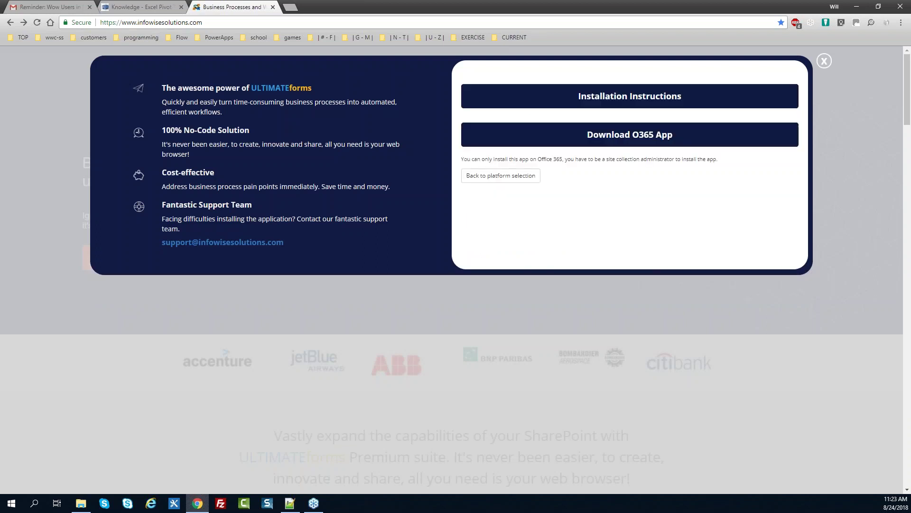
left_click(633, 101)
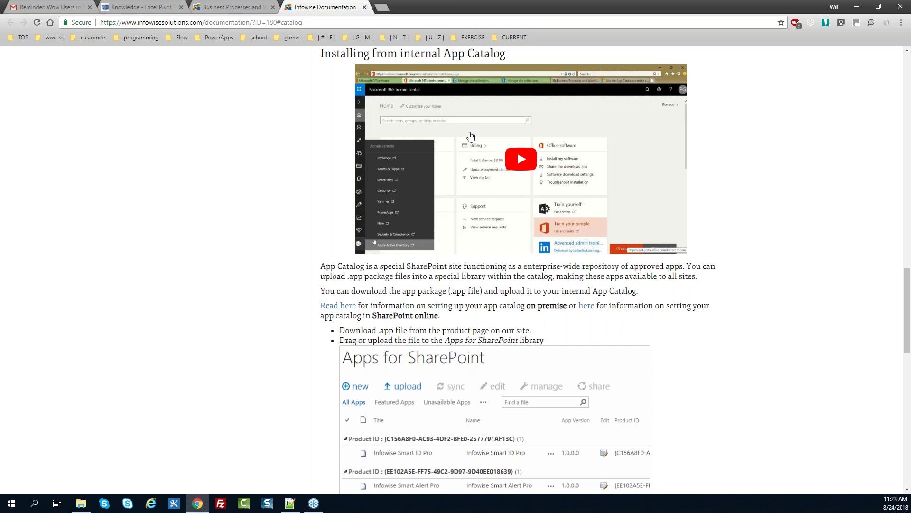
left_click(364, 7)
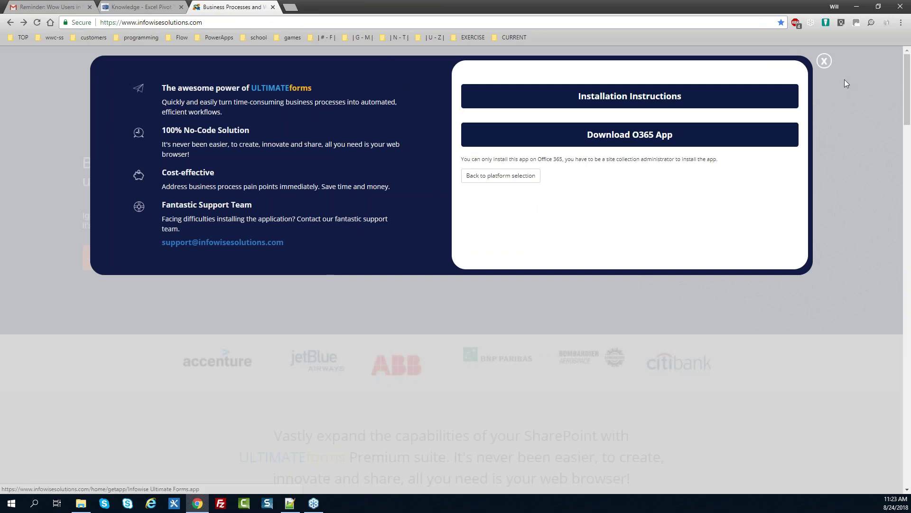
Close the trial download options and review the topics listed on the website's training Tutorials page
left_click(825, 62)
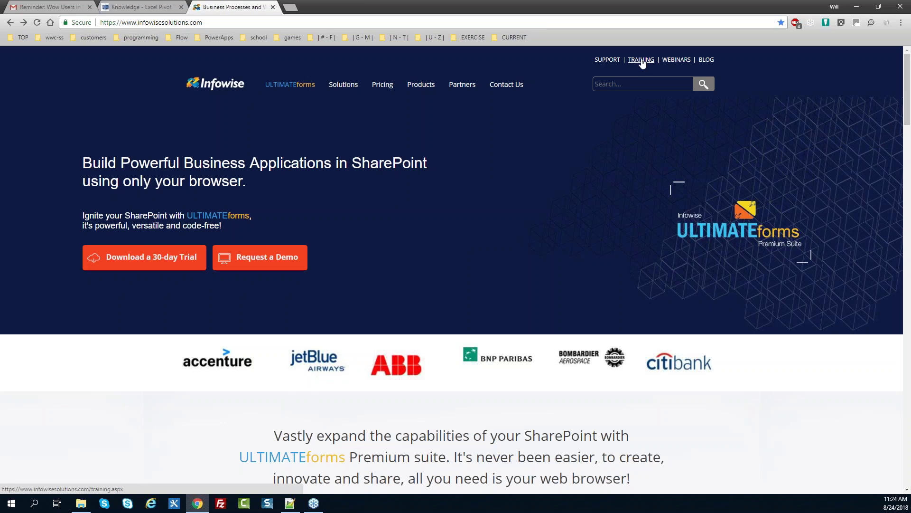
mouse_move(642, 61)
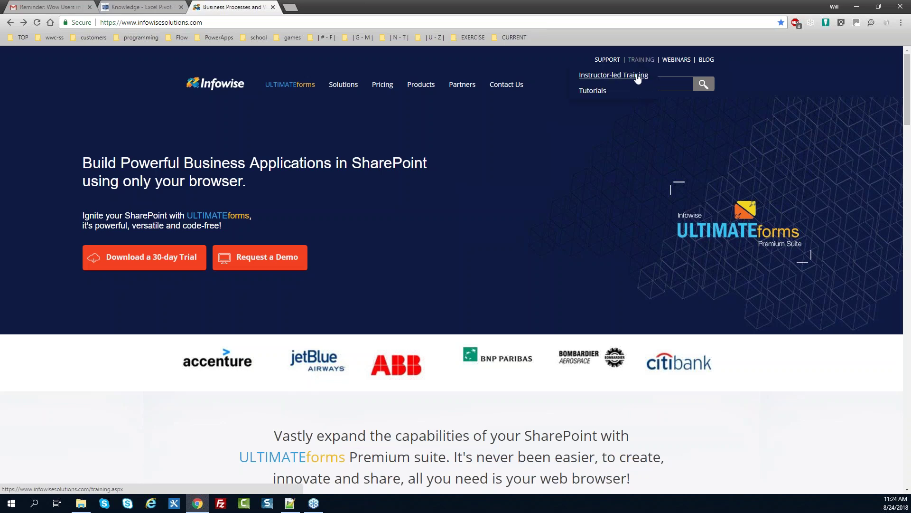
left_click(592, 92)
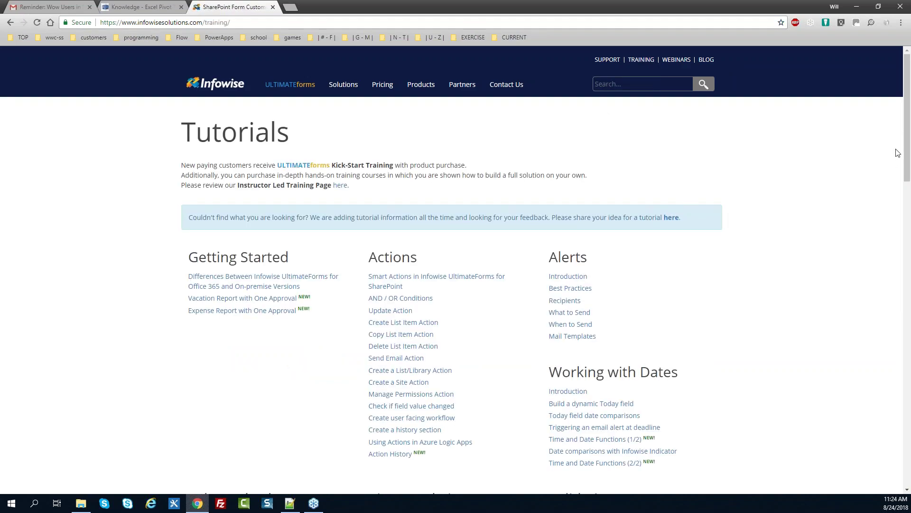
left_click_drag(907, 141, 874, 131)
Return to the Infowise home page and view the live demo request form, closing it without sending a request
left_click(221, 86)
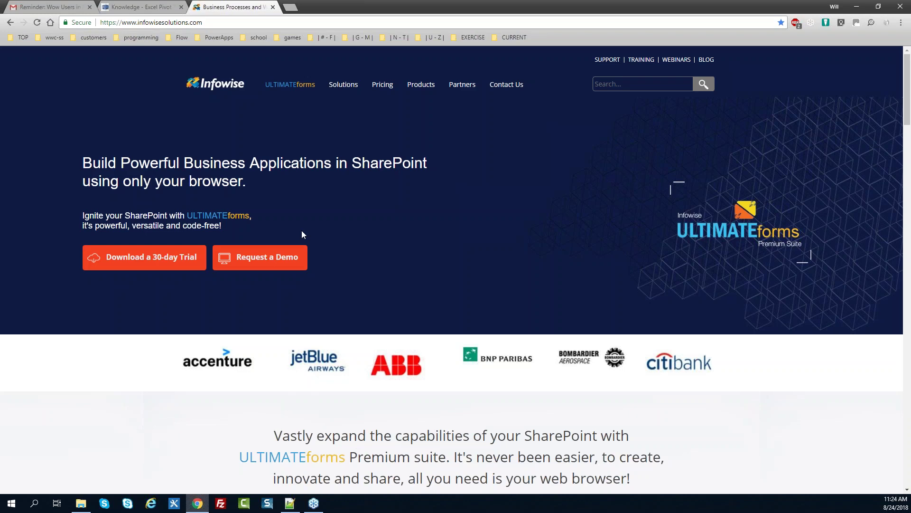
left_click(283, 262)
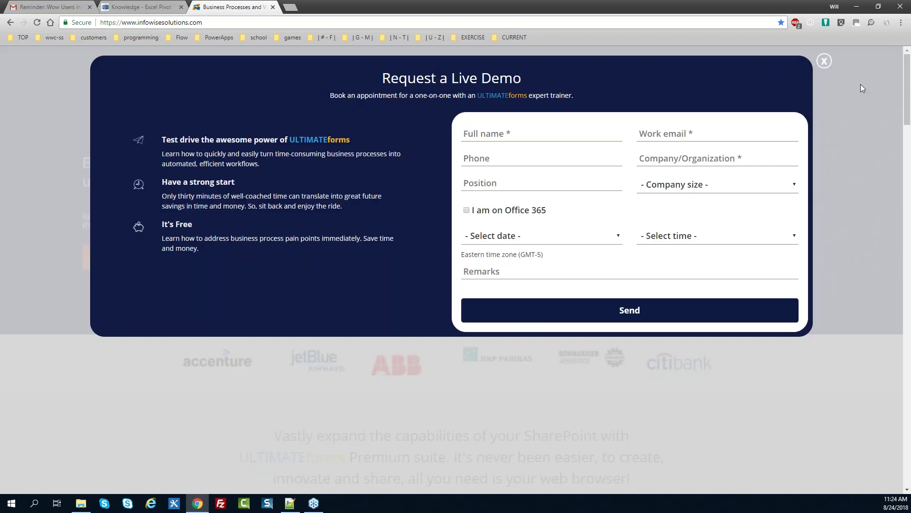
left_click(825, 62)
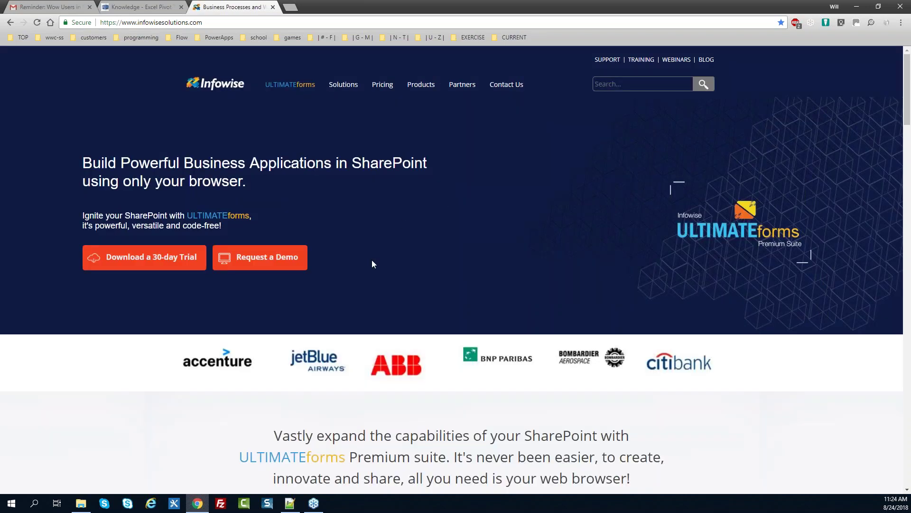